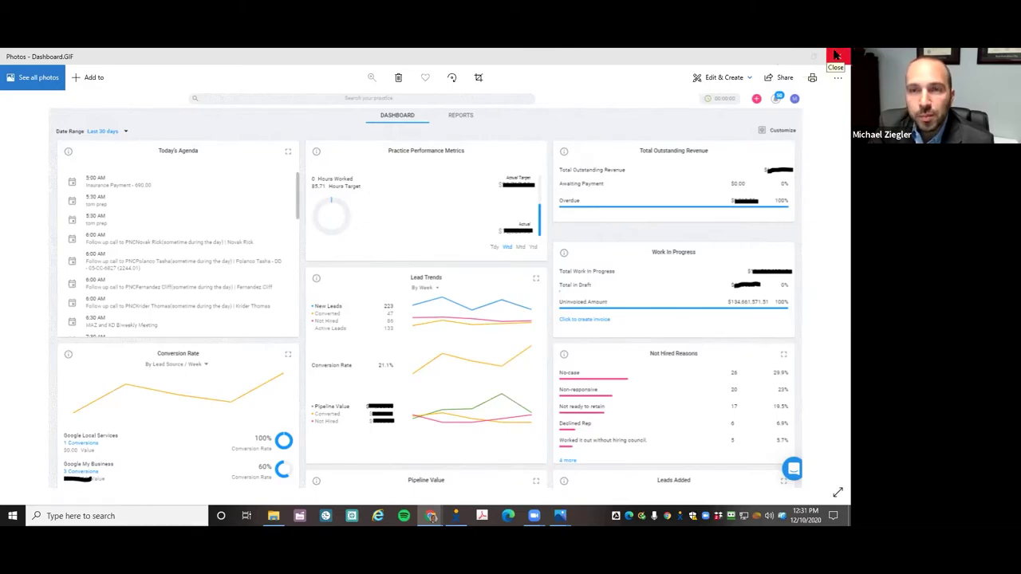
# - Move the Dashboard.GIF photo aside, switch to Zapier in the browser and show the zaps in the Add Prospects to Lawcus folder
pyautogui.moveTo(802, 56); pyautogui.dragTo(805, 90)
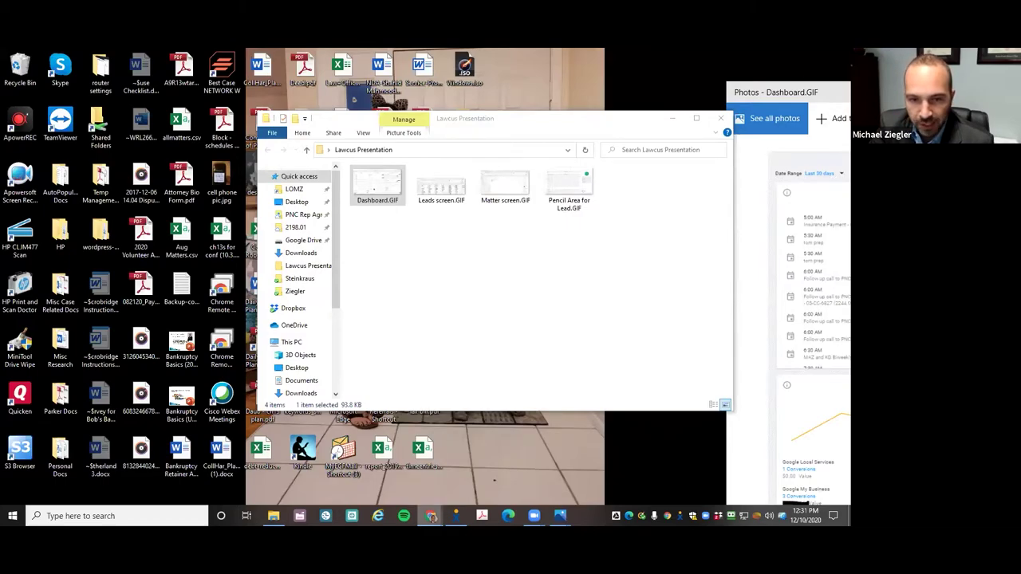
pyautogui.moveTo(431, 516)
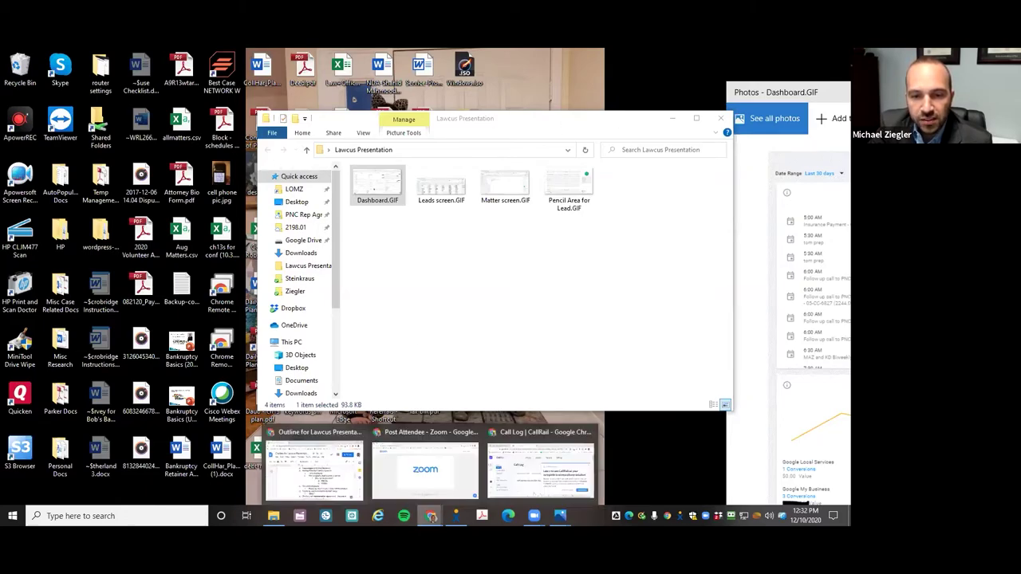
pyautogui.click(563, 432)
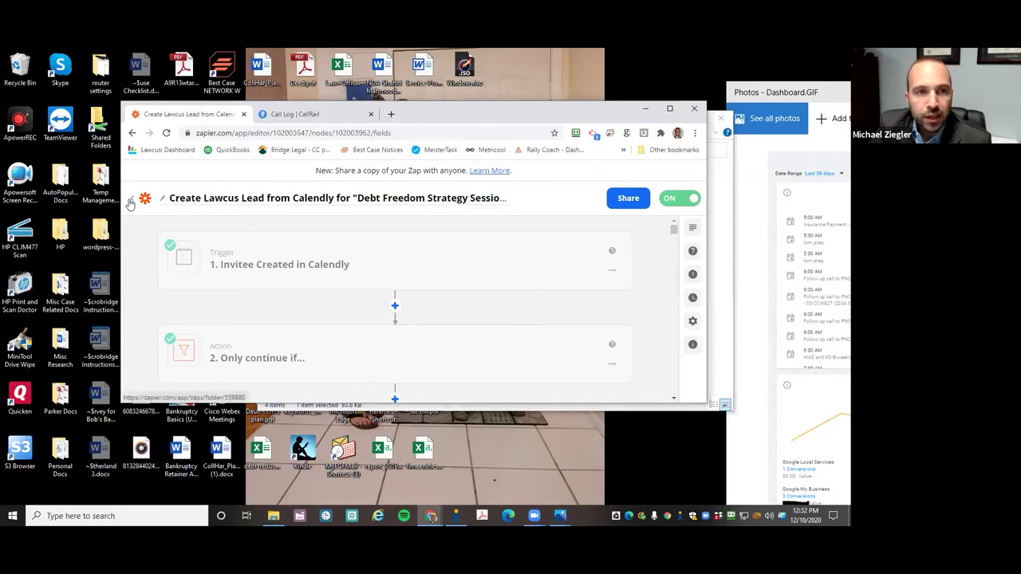
pyautogui.click(130, 202)
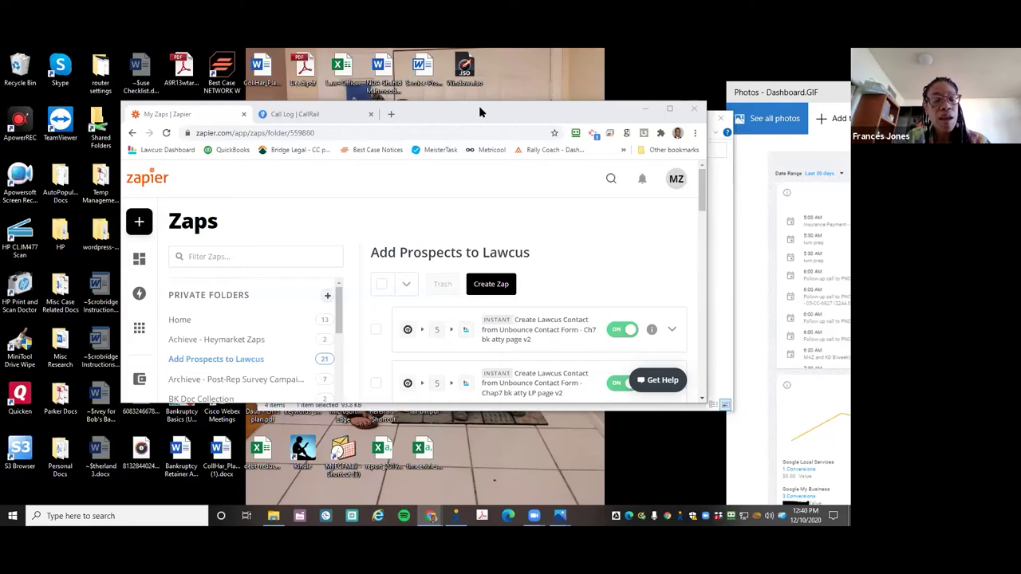
# - Minimize the browser window showing the Zapier zaps list
pyautogui.moveTo(480, 111); pyautogui.dragTo(519, 114)
pyautogui.click(663, 109)
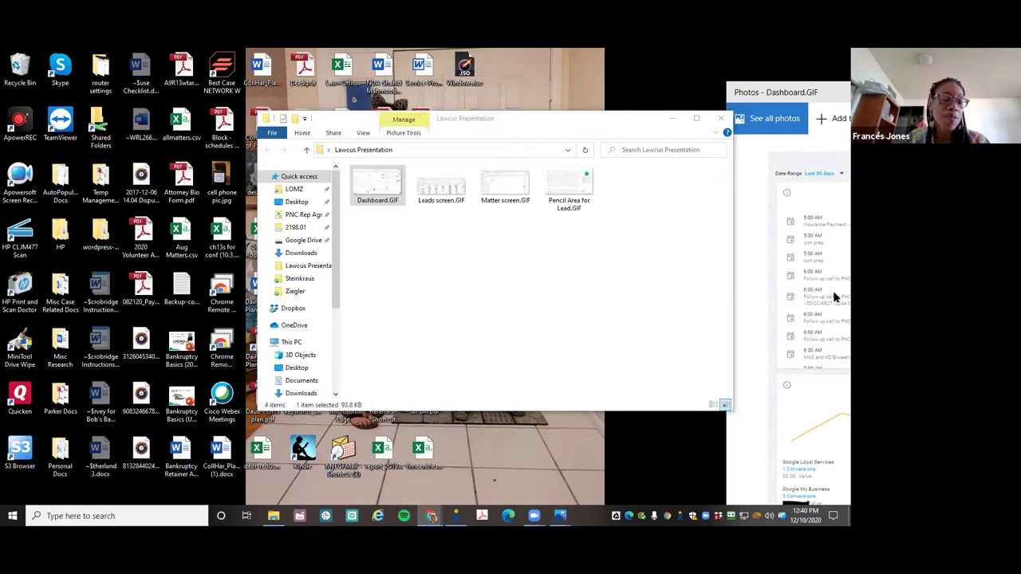
pyautogui.moveTo(431, 516)
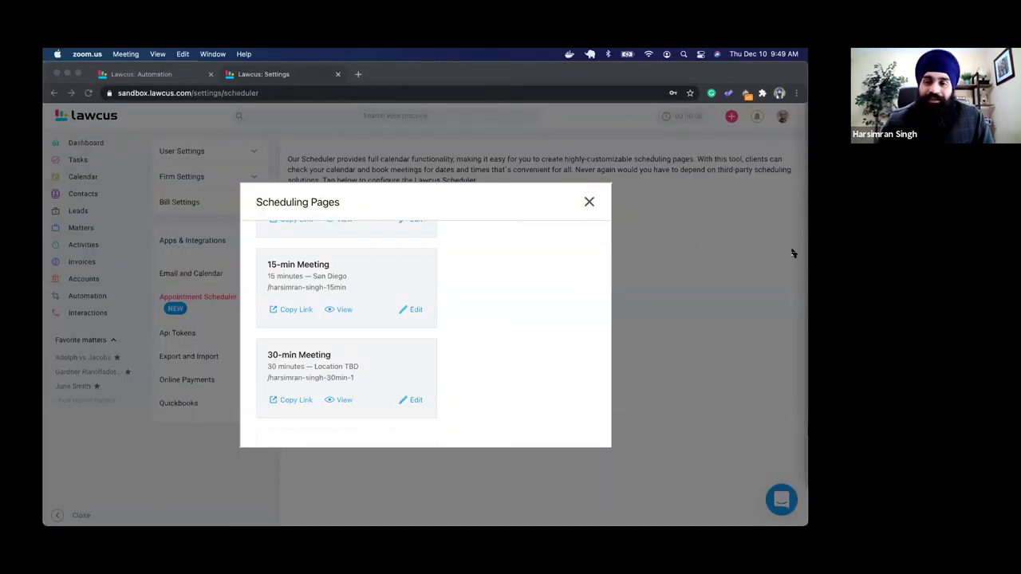
# - Look through the scheduling pages and open the 30-min Meeting page for editing to examine its event info
pyautogui.click(790, 249)
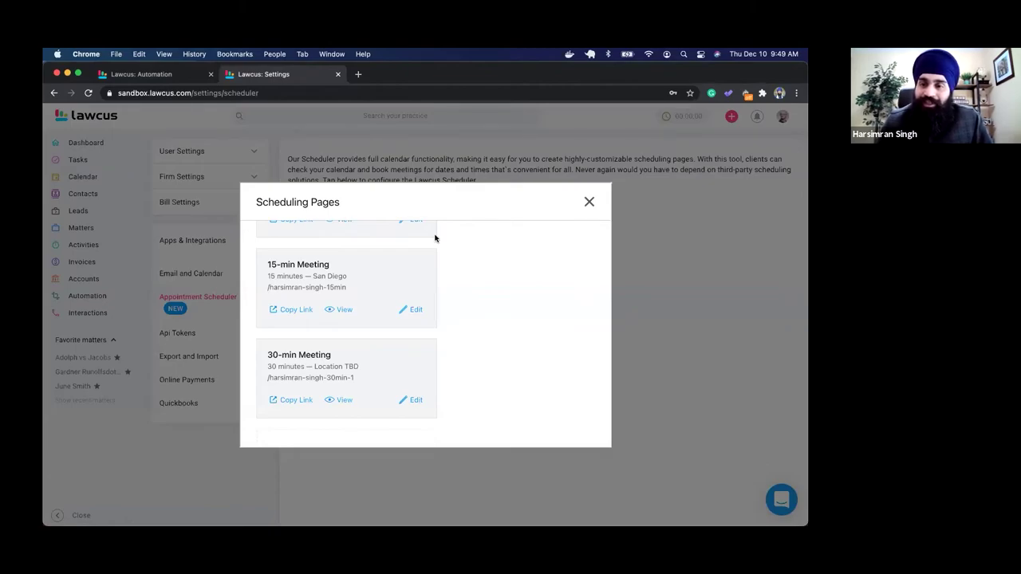
pyautogui.scroll(-2, 486, 303)
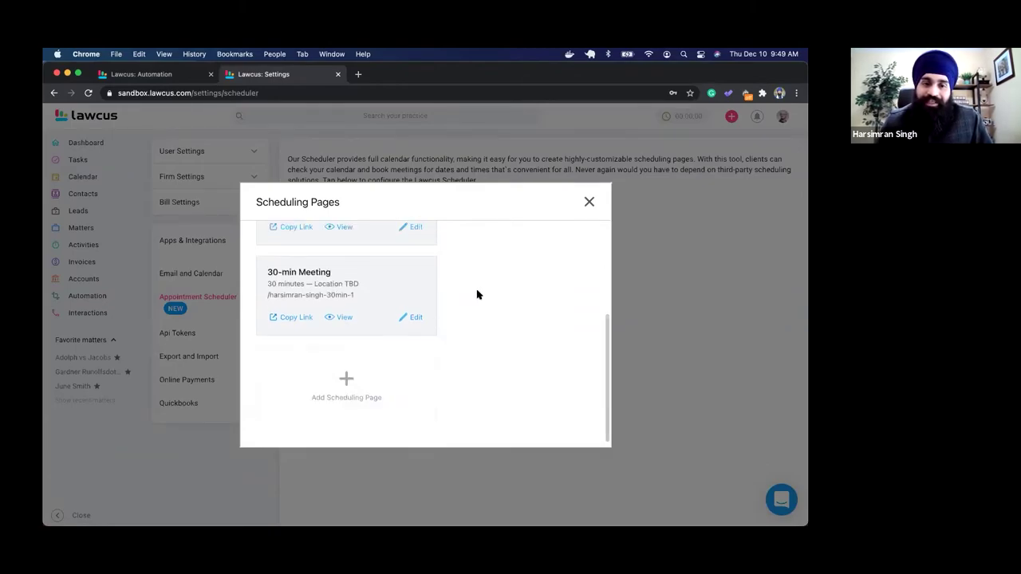
pyautogui.scroll(4, 477, 293)
pyautogui.scroll(-4, 479, 311)
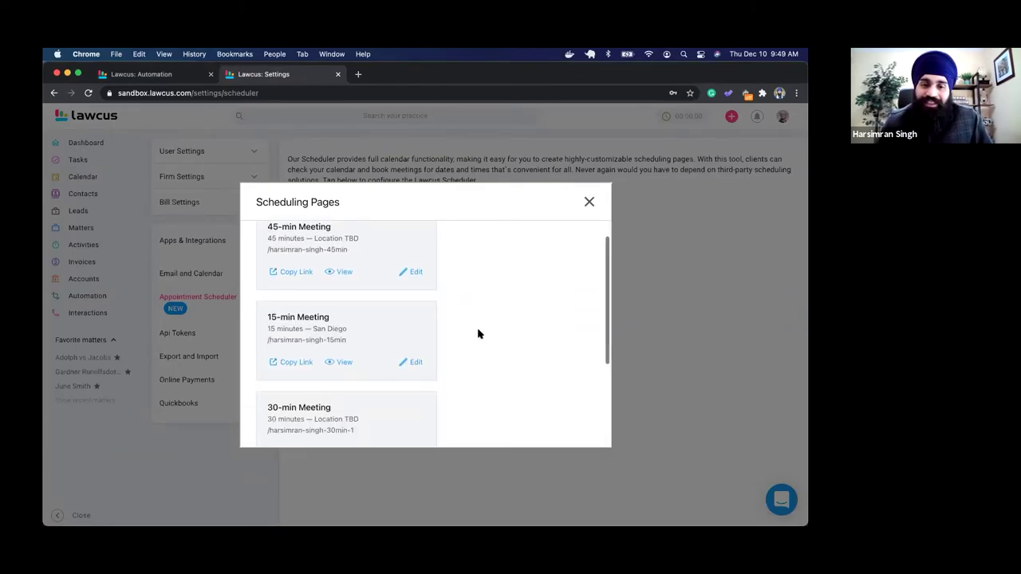
pyautogui.click(416, 316)
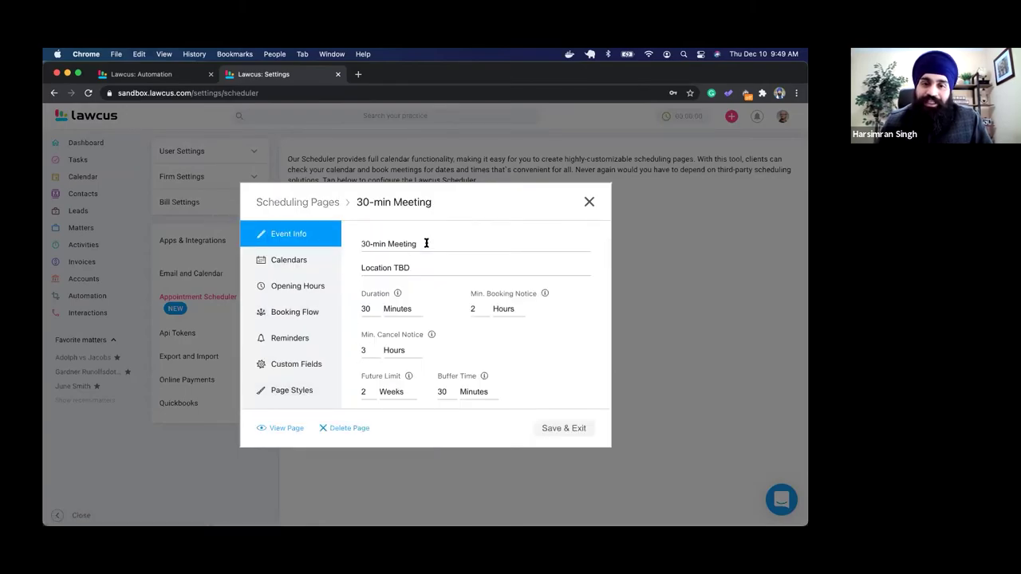
pyautogui.moveTo(424, 245); pyautogui.dragTo(374, 244)
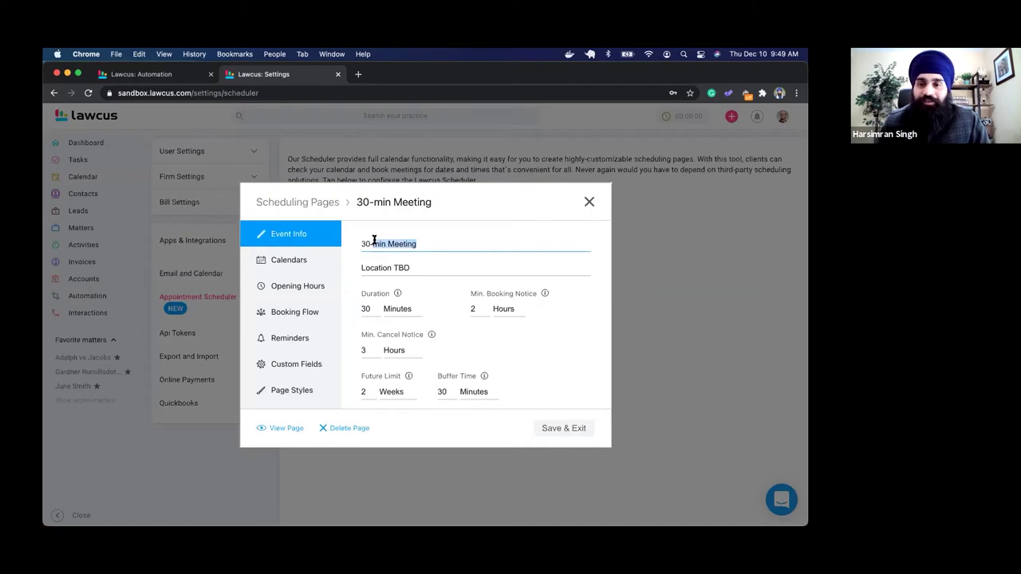
# - Review which calendars the 30-min Meeting uses for booking and availability, and check its time zone and opening hours
pyautogui.click(291, 261)
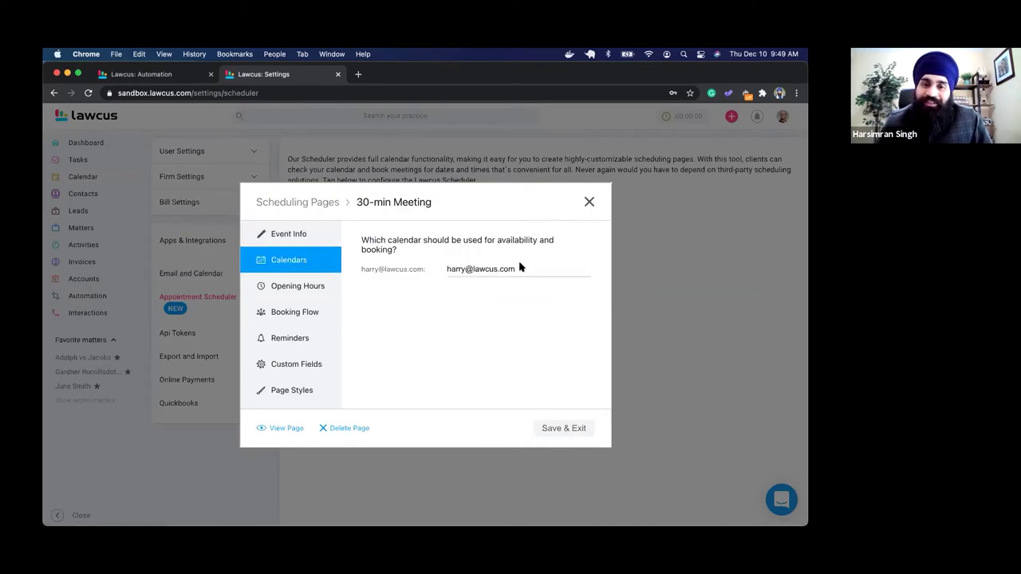
pyautogui.click(521, 270)
pyautogui.click(499, 309)
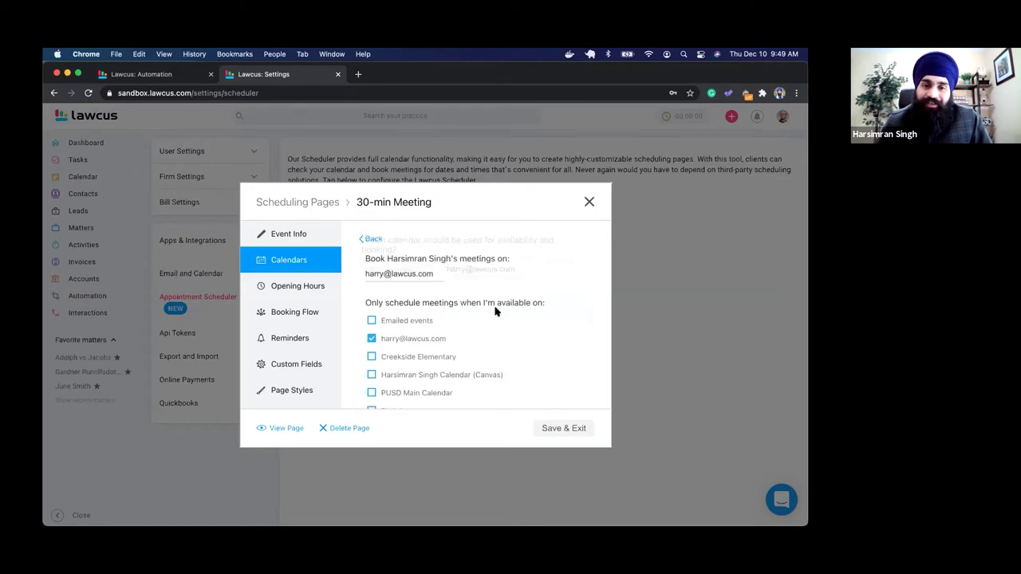
pyautogui.scroll(-3, 511, 335)
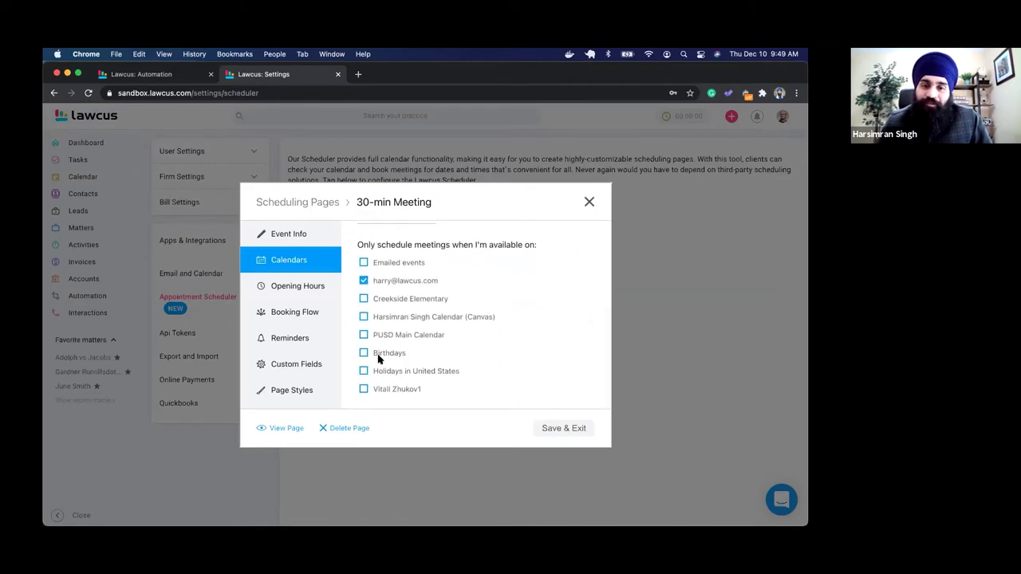
pyautogui.click(312, 294)
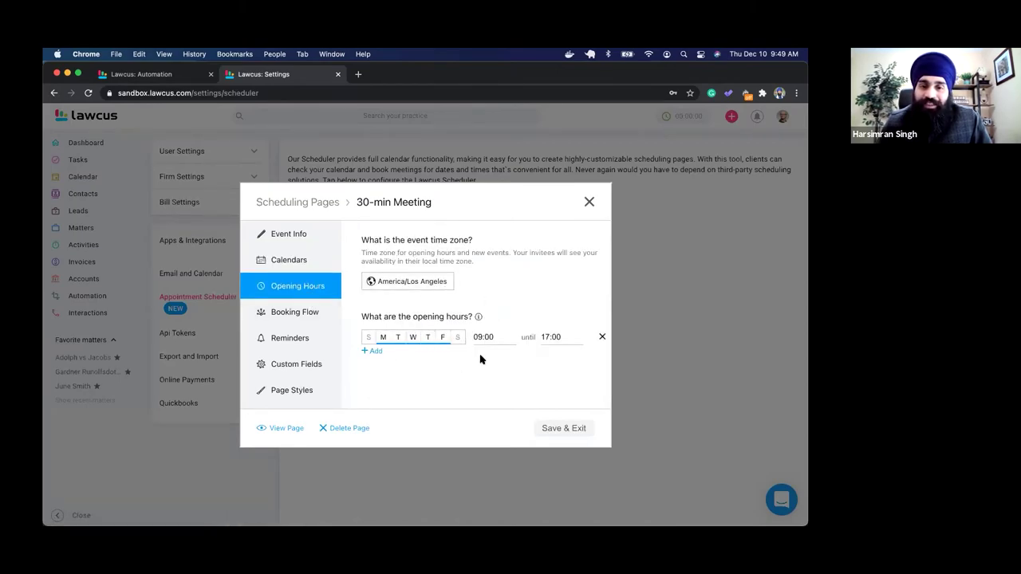
# - Examine the guest custom fields of the 30-min Meeting, including the options of the "preffered" dropdown field
pyautogui.click(303, 362)
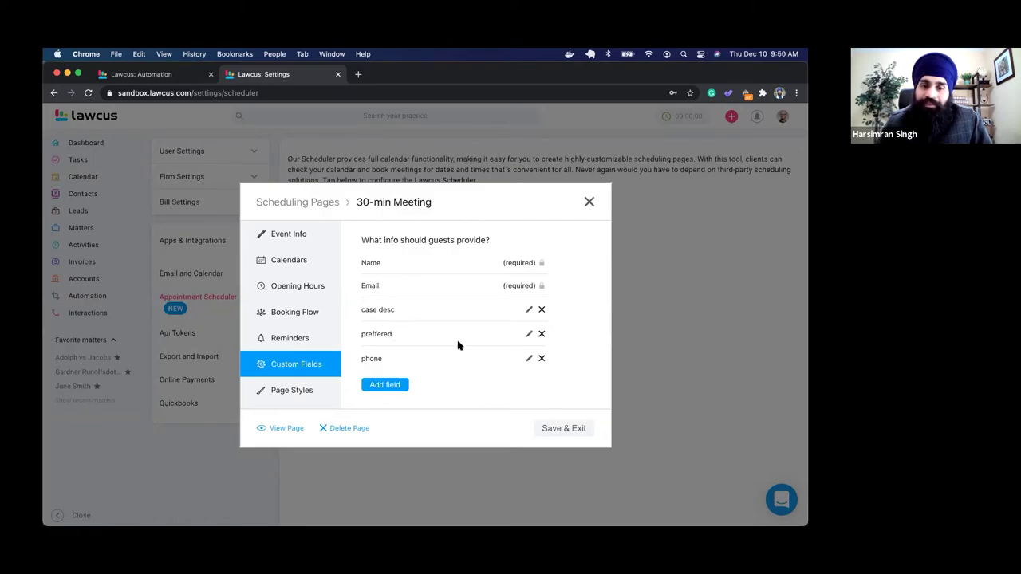
pyautogui.click(526, 336)
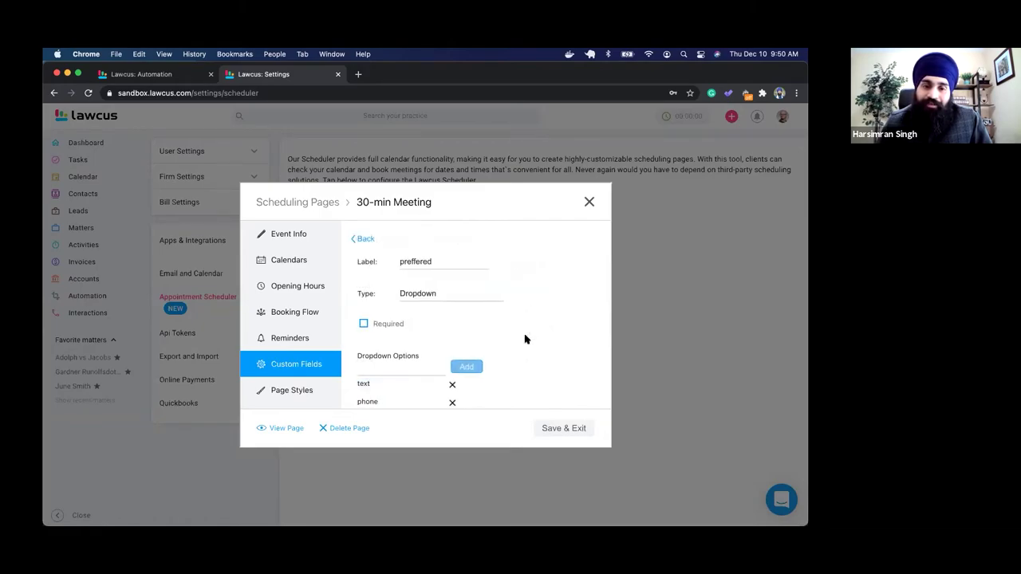
pyautogui.scroll(-1, 501, 347)
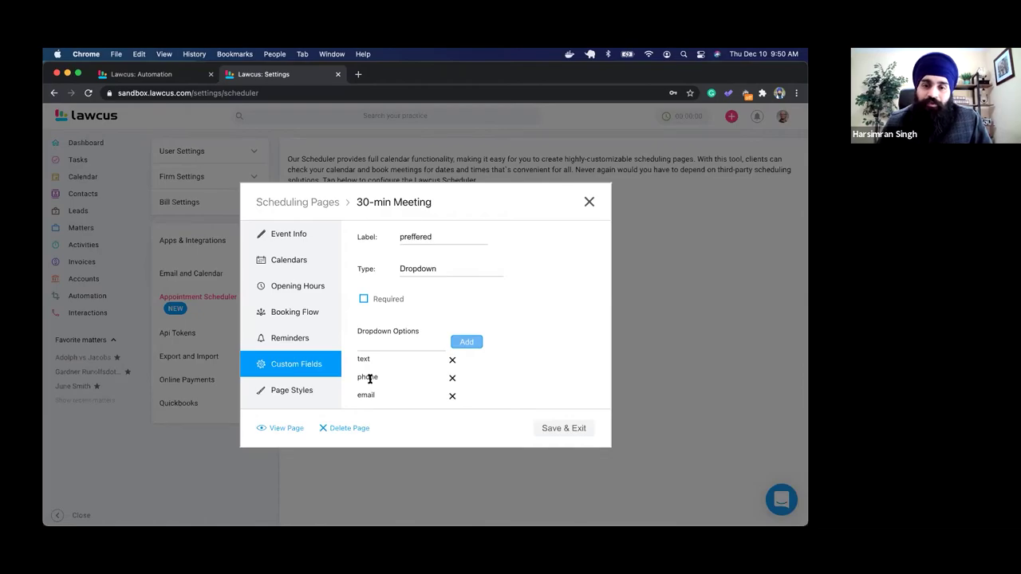
# - View the public booking page of the 30-min Meeting and pick the 10:00 AM slot on Friday, December 11th
pyautogui.click(291, 429)
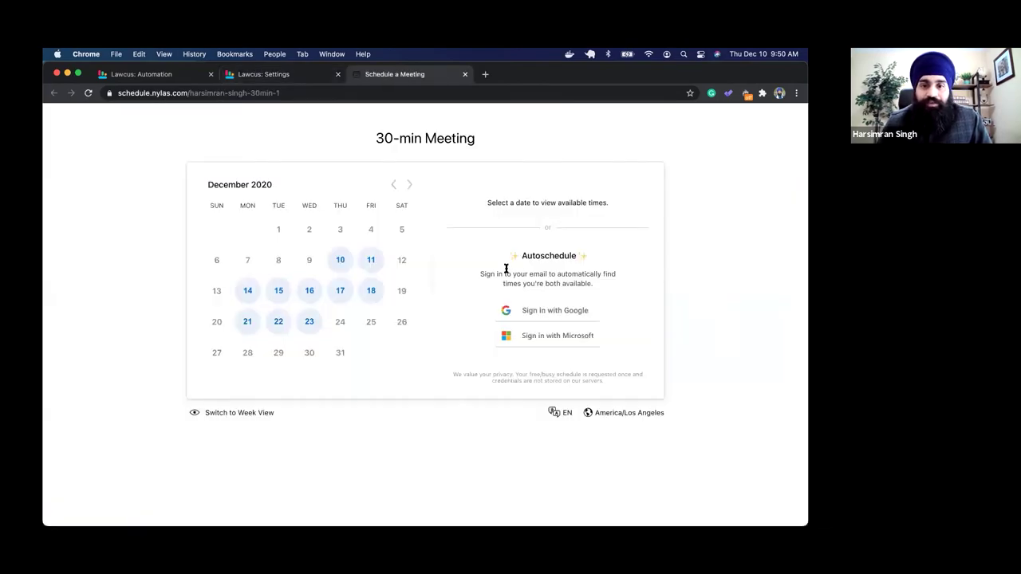
pyautogui.click(371, 260)
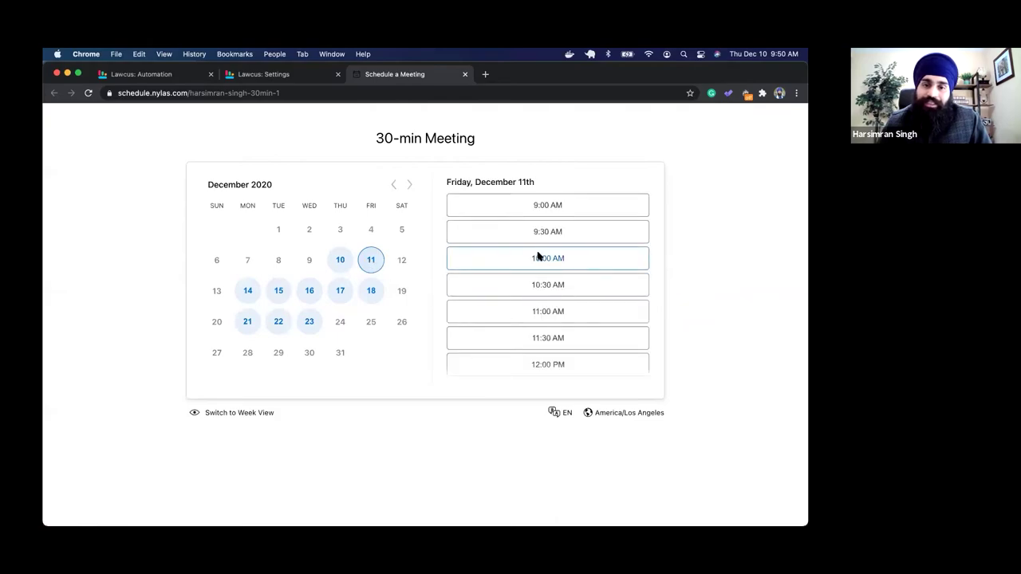
pyautogui.click(538, 258)
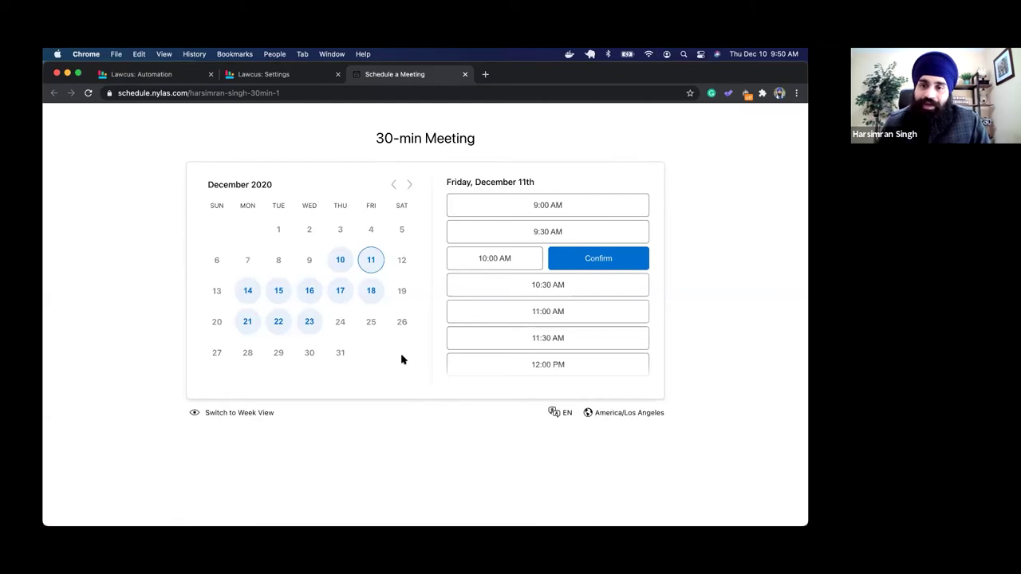
# - Start a new Lawcus automation workflow and choose New scheduler appointment as its trigger
pyautogui.click(190, 78)
pyautogui.click(209, 206)
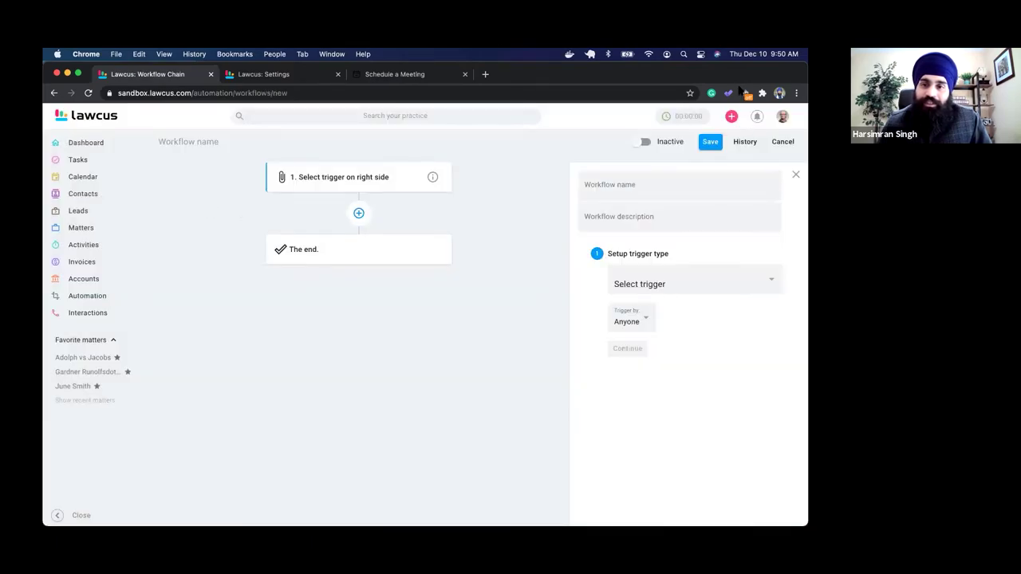
pyautogui.click(632, 284)
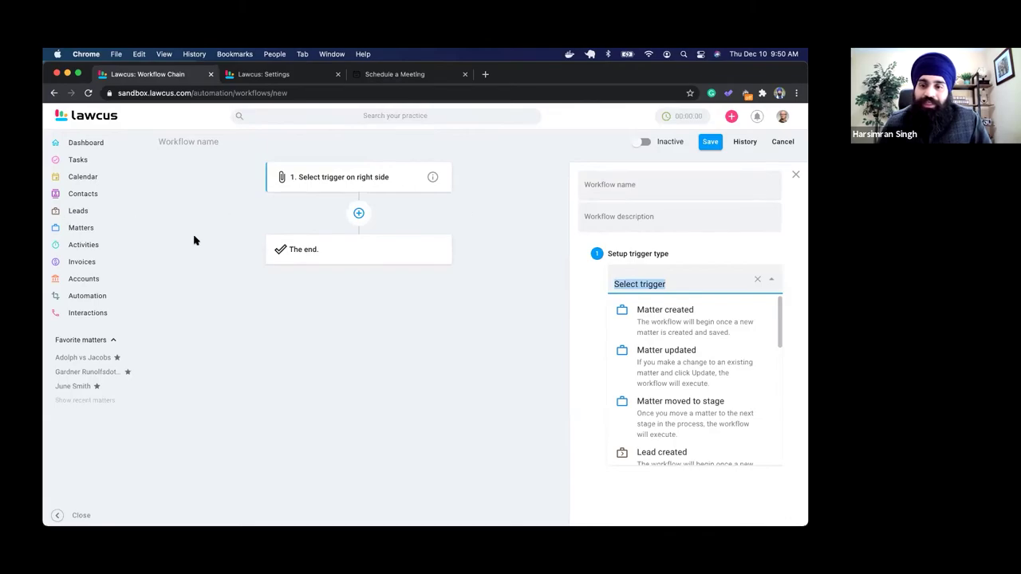
pyautogui.scroll(-8, 730, 403)
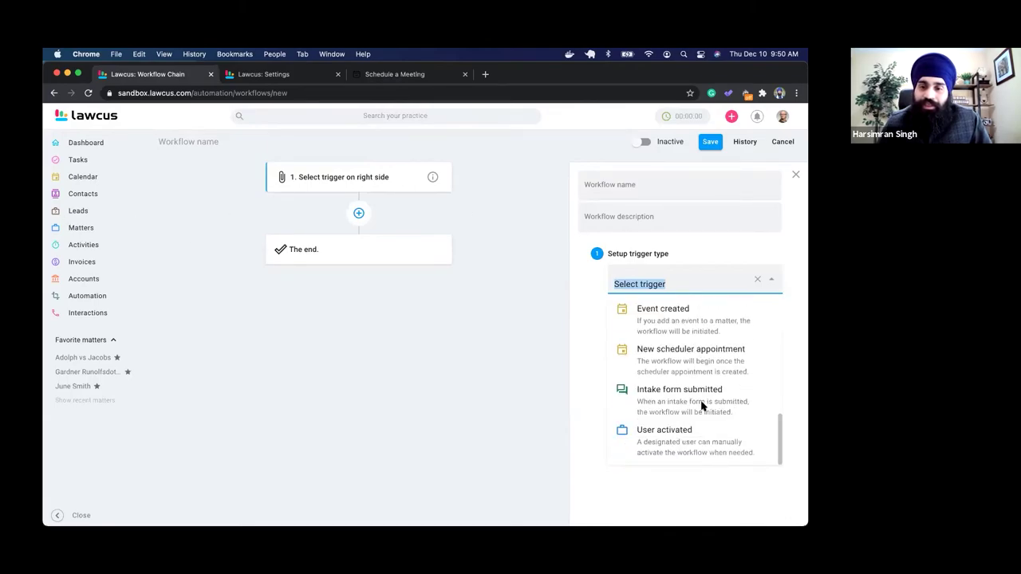
pyautogui.scroll(1, 701, 387)
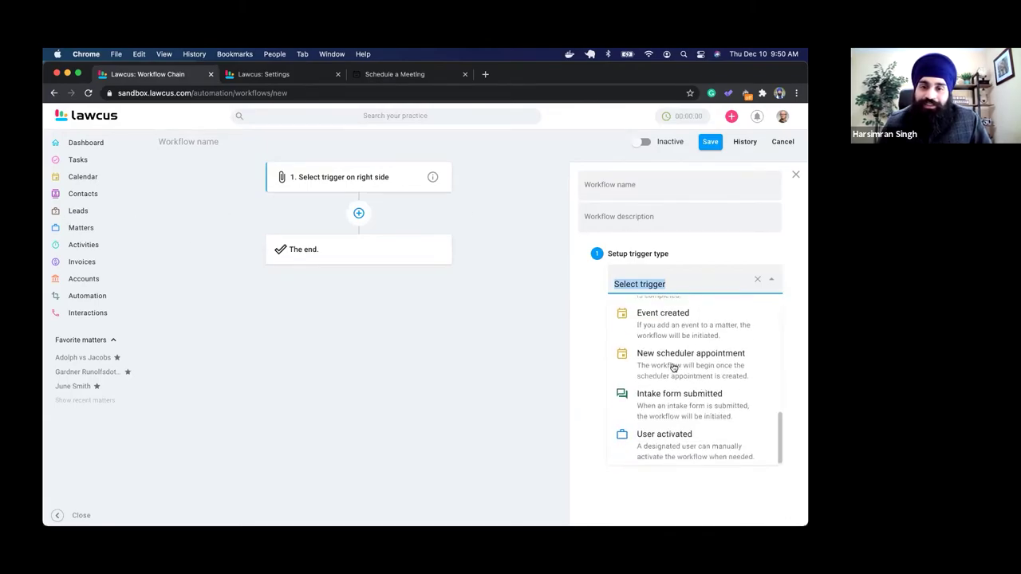
pyautogui.click(674, 368)
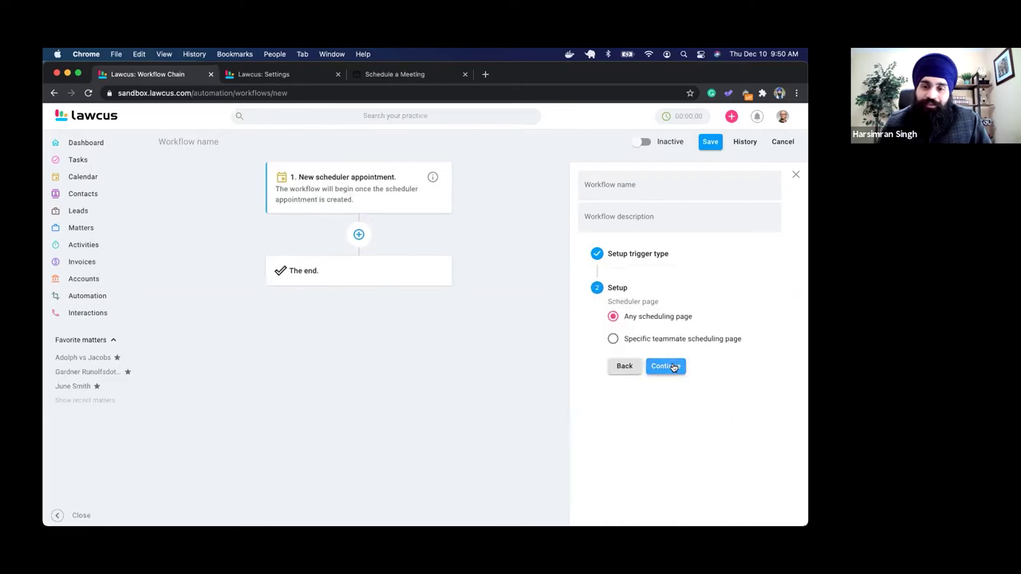
# - Restrict the trigger to a specific teammate scheduling page, the 30-min Meeting, and continue to the action setup
pyautogui.click(614, 339)
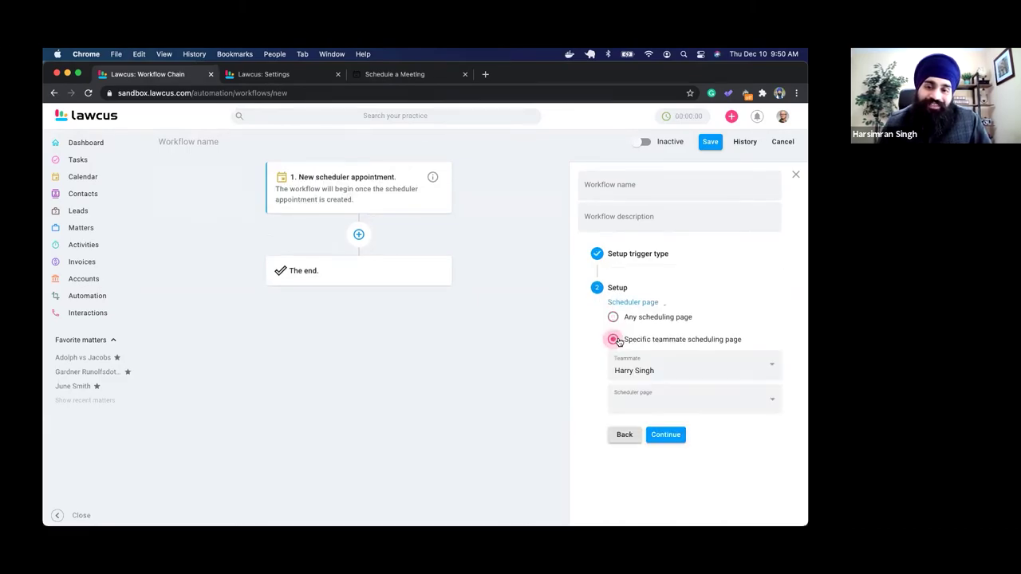
pyautogui.click(672, 399)
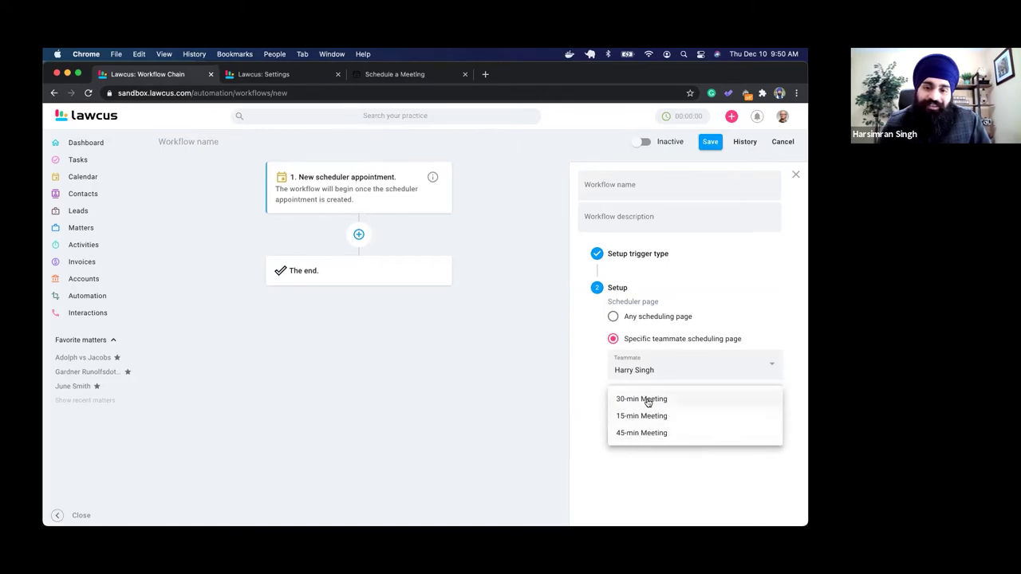
pyautogui.click(648, 399)
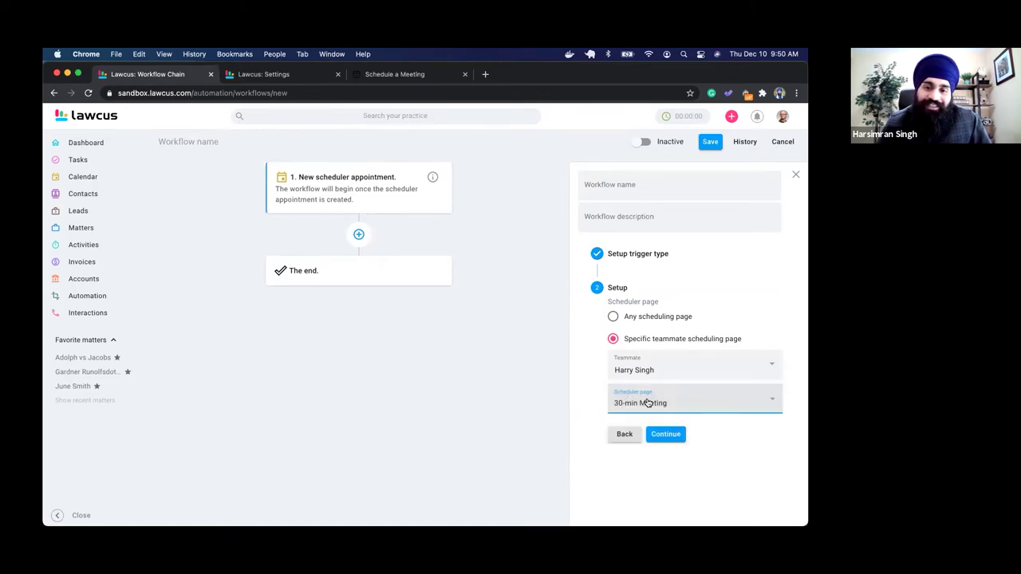
pyautogui.click(666, 436)
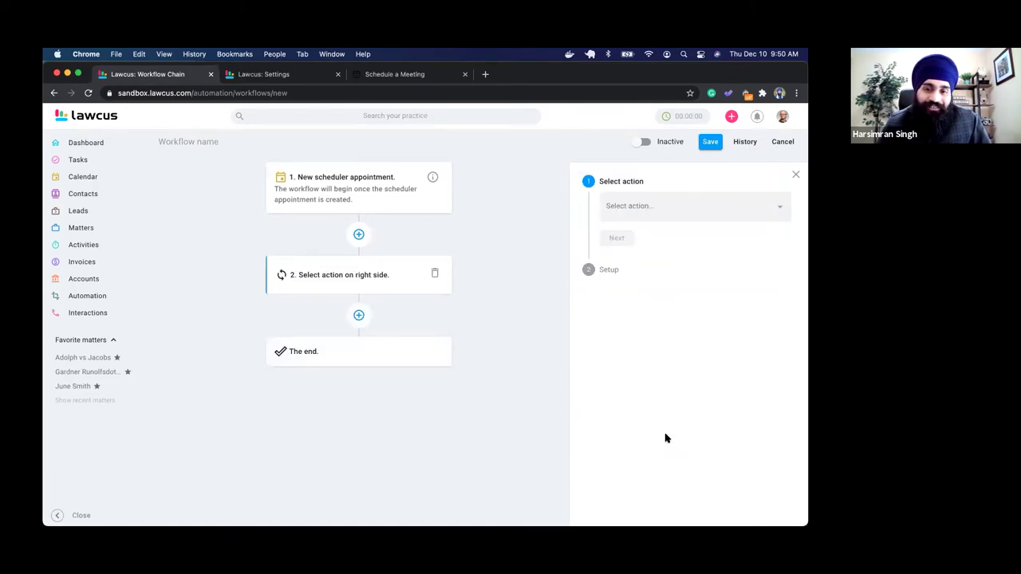
# - Set the workflow's second step to the Create Lead action and proceed to its field setup
pyautogui.click(675, 206)
pyautogui.click(674, 282)
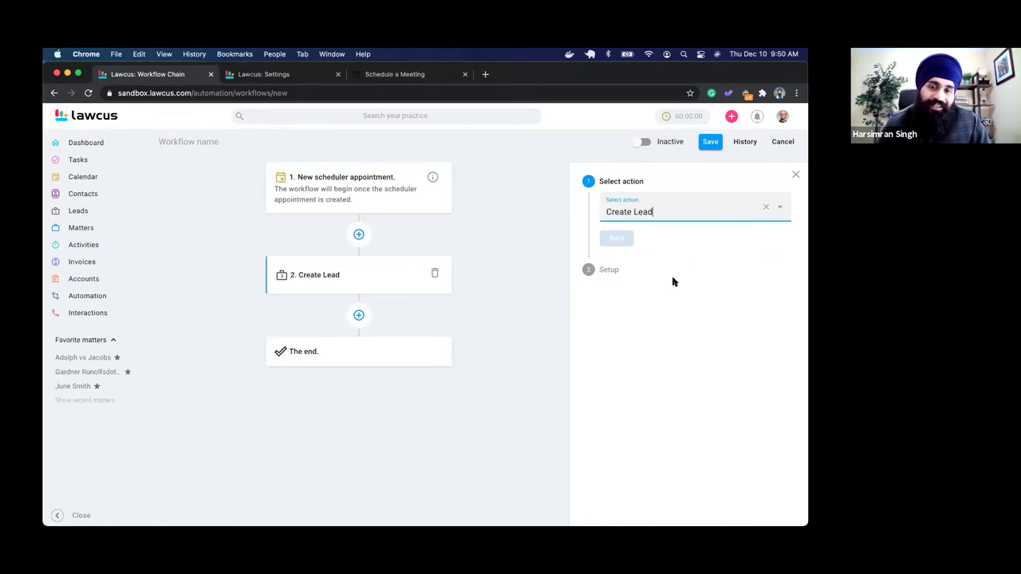
pyautogui.click(618, 241)
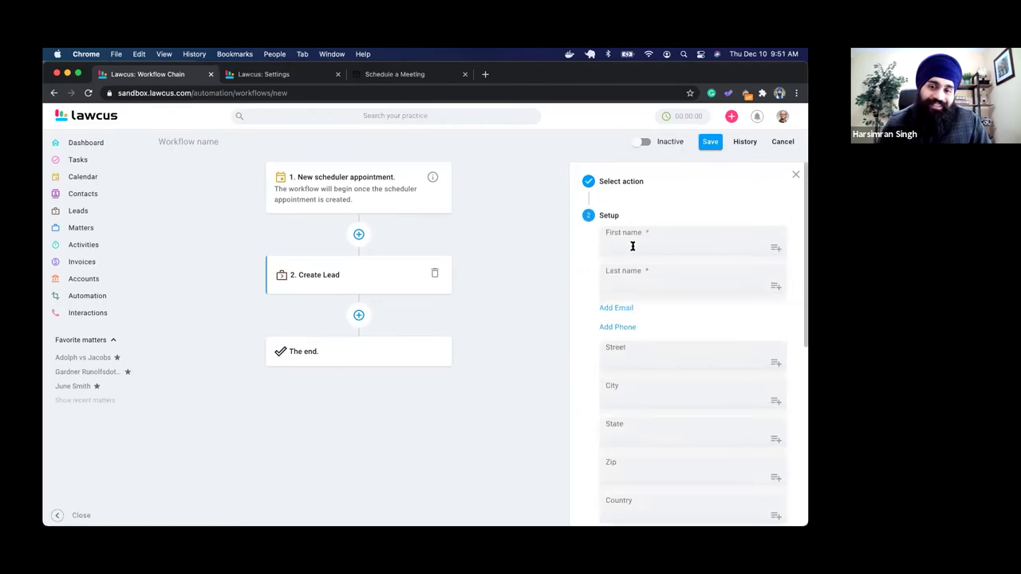
# - Map the new lead's first name and last name to the trigger's Recipient first name and Recipient last name values
pyautogui.click(773, 249)
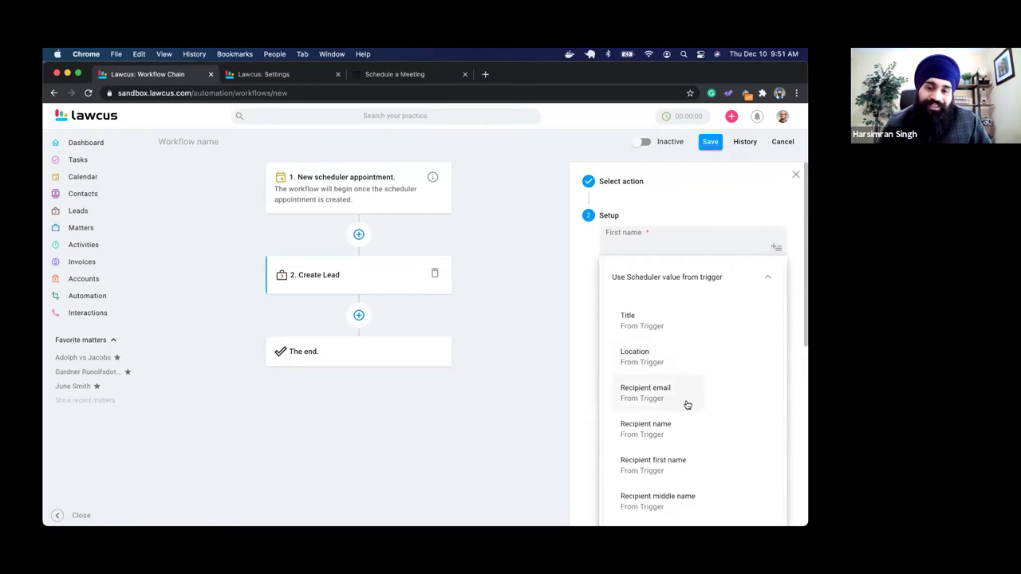
pyautogui.click(667, 464)
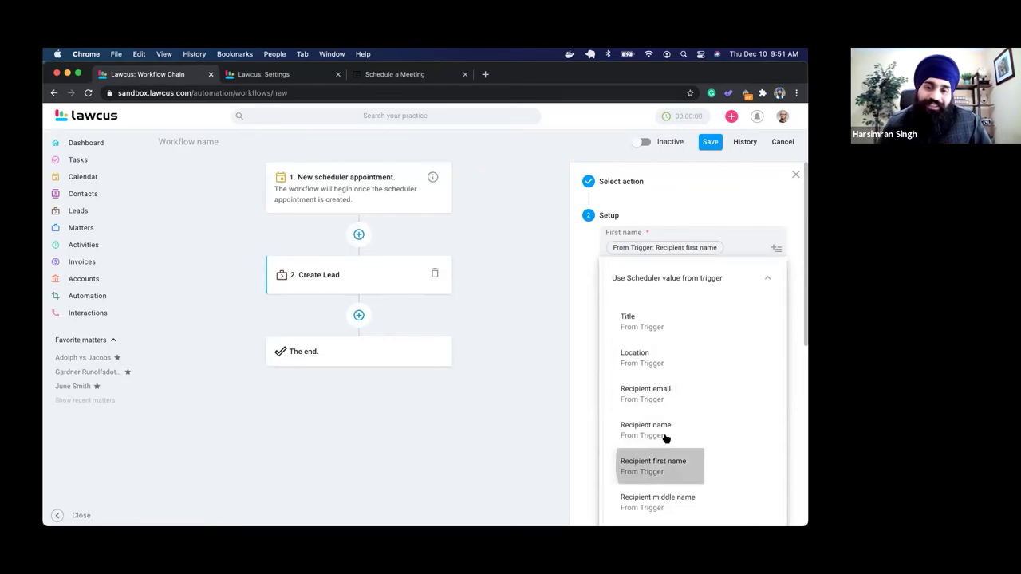
pyautogui.click(582, 305)
pyautogui.click(777, 286)
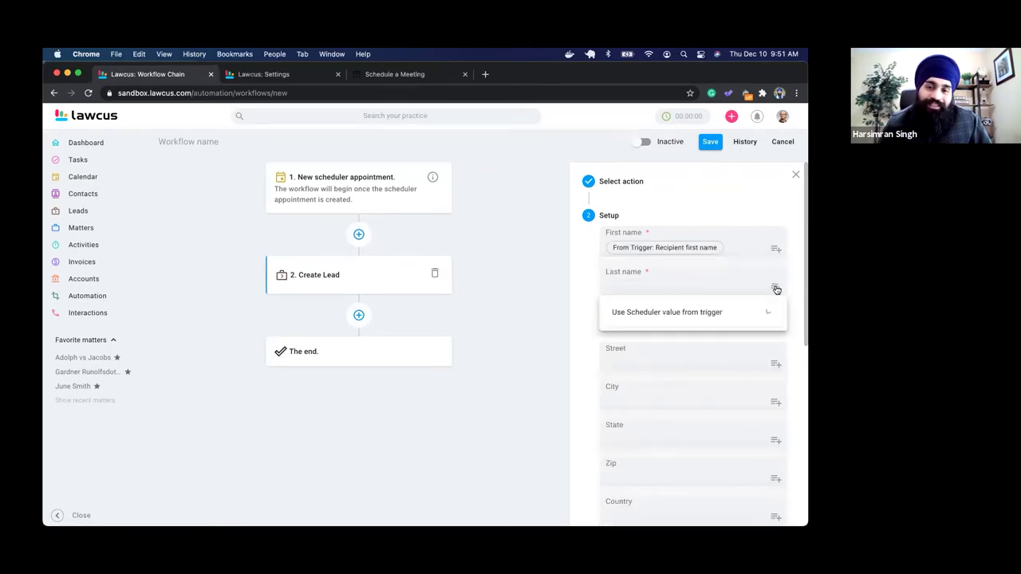
pyautogui.scroll(-2, 722, 424)
pyautogui.scroll(-4, 717, 431)
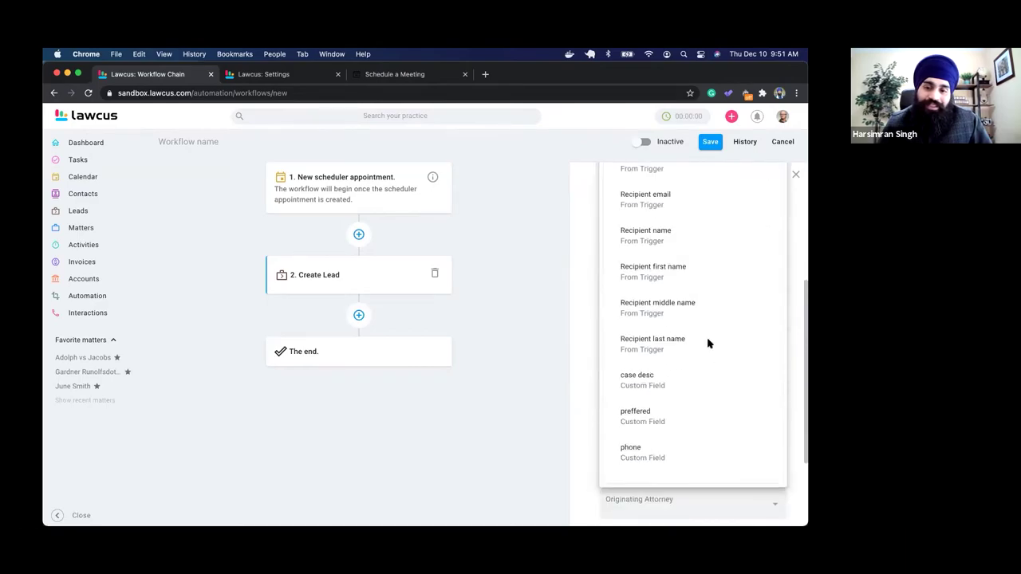
pyautogui.click(675, 341)
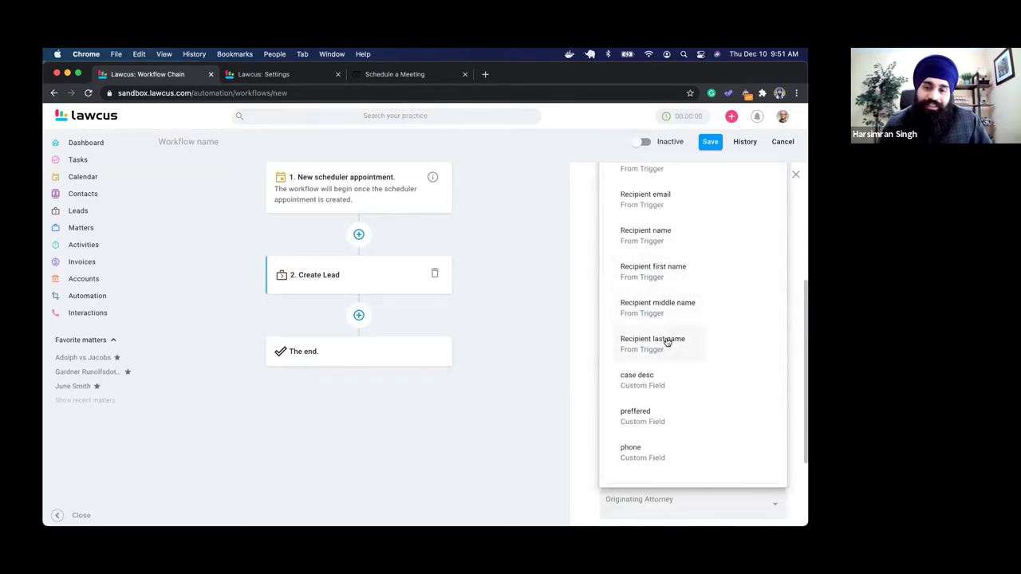
pyautogui.click(583, 286)
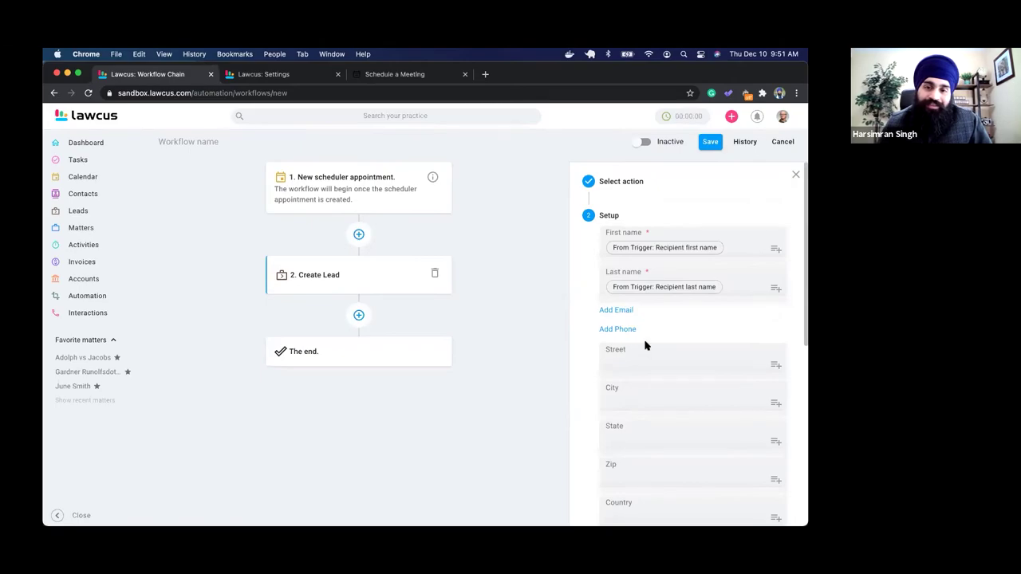
# - Add an email entry to the Create Lead action and fill it with the trigger's Recipient email value
pyautogui.click(615, 310)
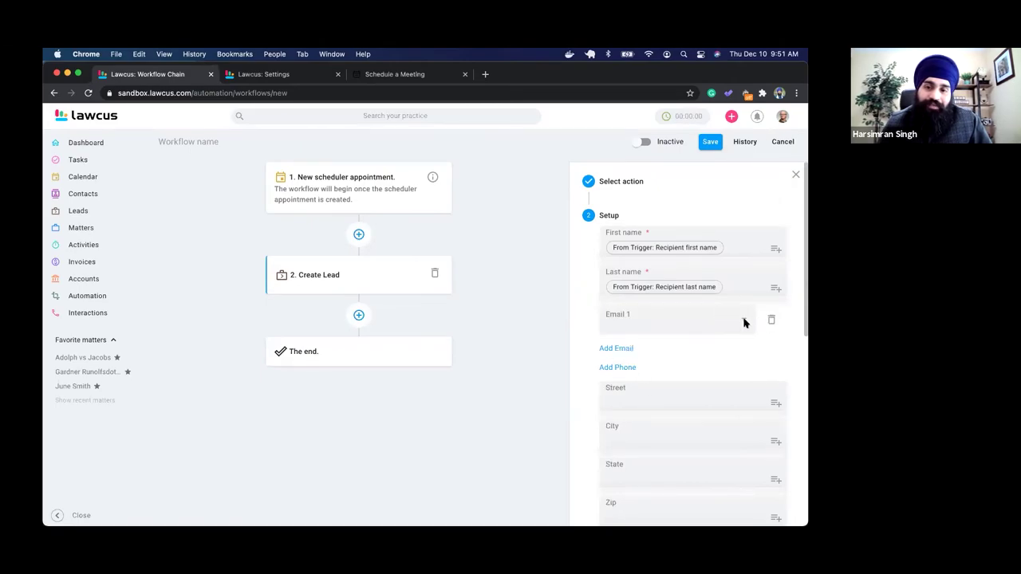
pyautogui.click(709, 321)
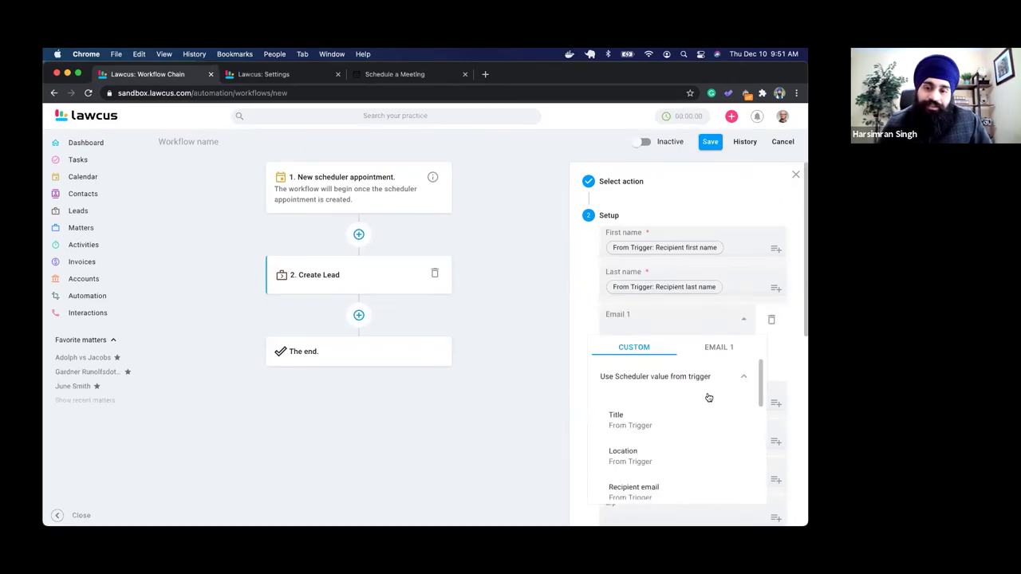
pyautogui.scroll(-3, 702, 410)
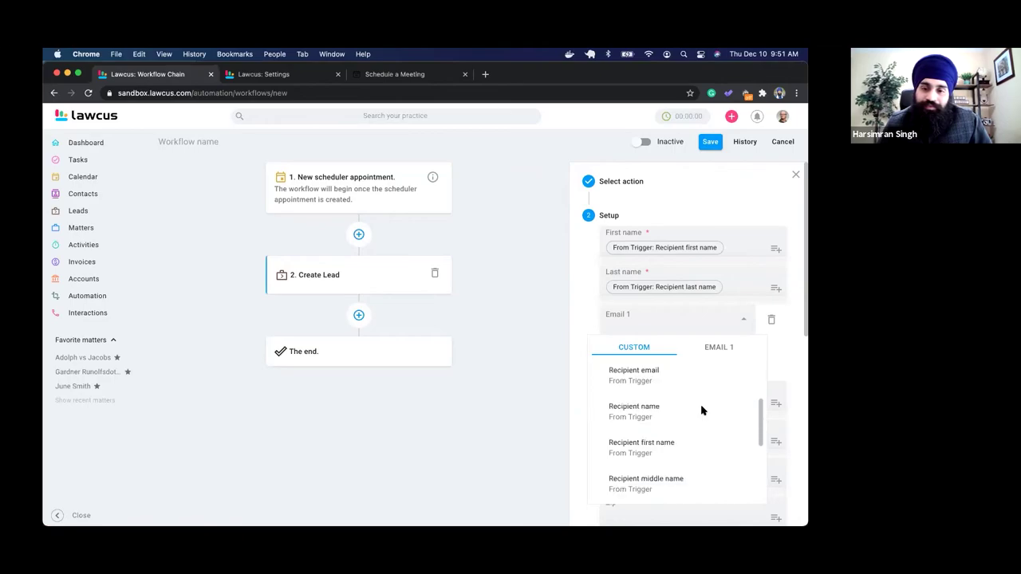
pyautogui.click(647, 384)
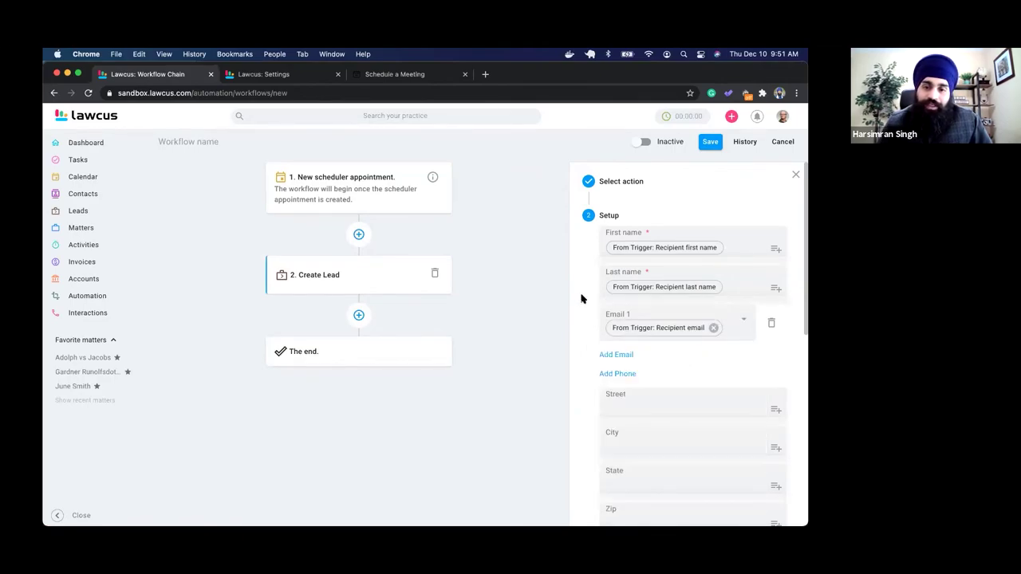
# - Add a Time delay as the third workflow step, after Create Lead, and proceed to its setup
pyautogui.click(359, 315)
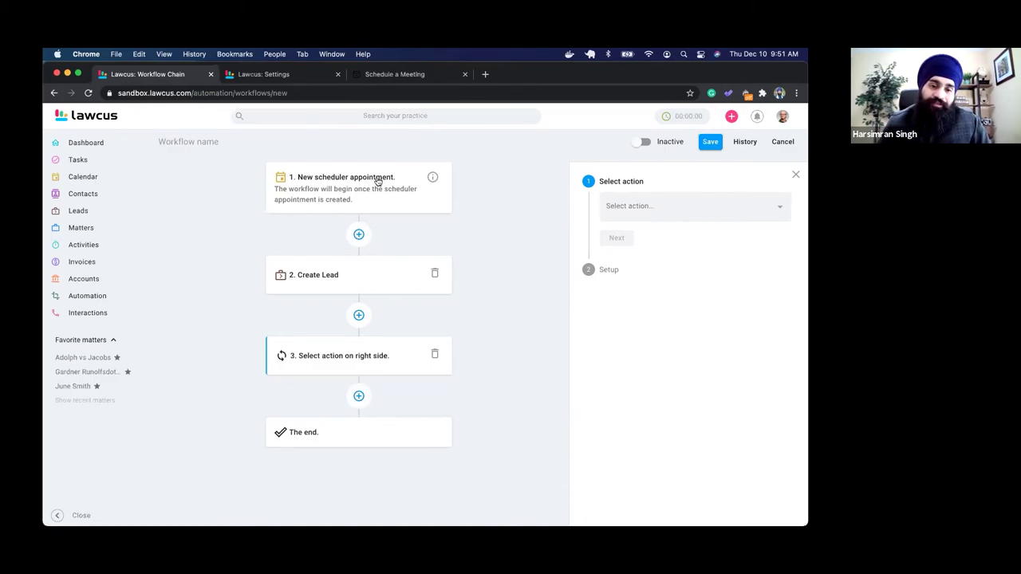
pyautogui.click(682, 209)
pyautogui.scroll(-2, 695, 323)
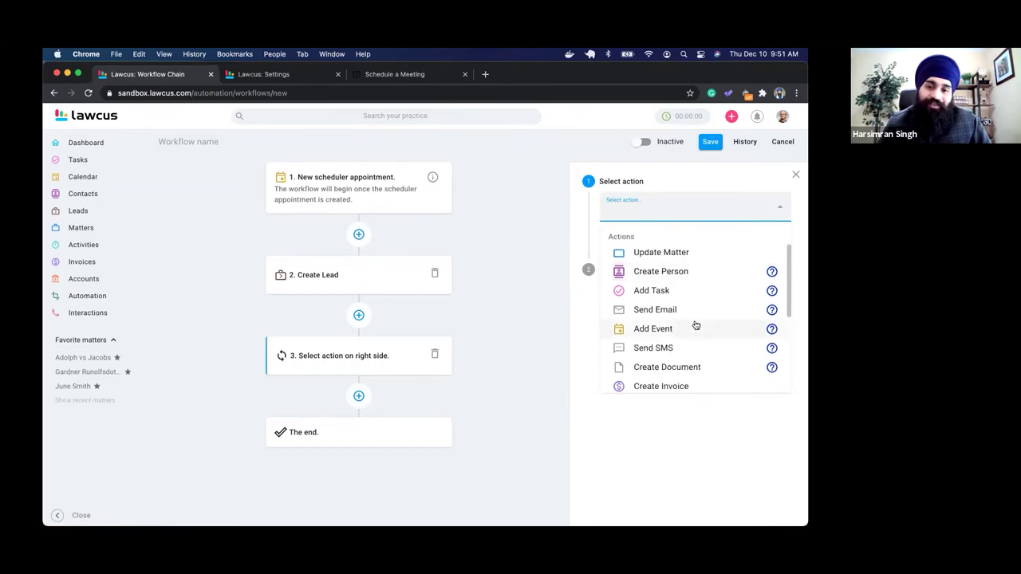
pyautogui.scroll(-3, 695, 324)
pyautogui.scroll(-1, 695, 324)
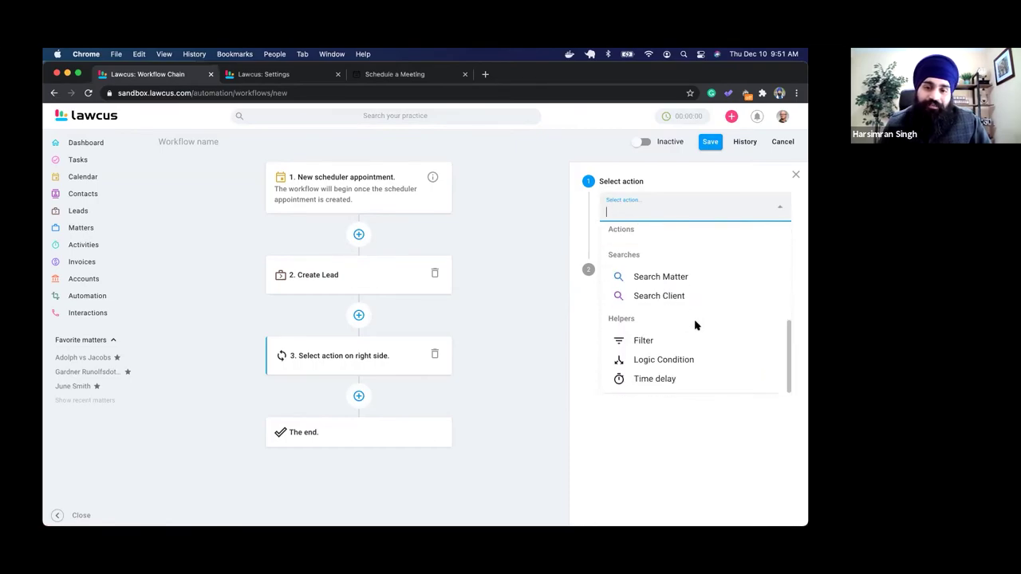
pyautogui.click(648, 381)
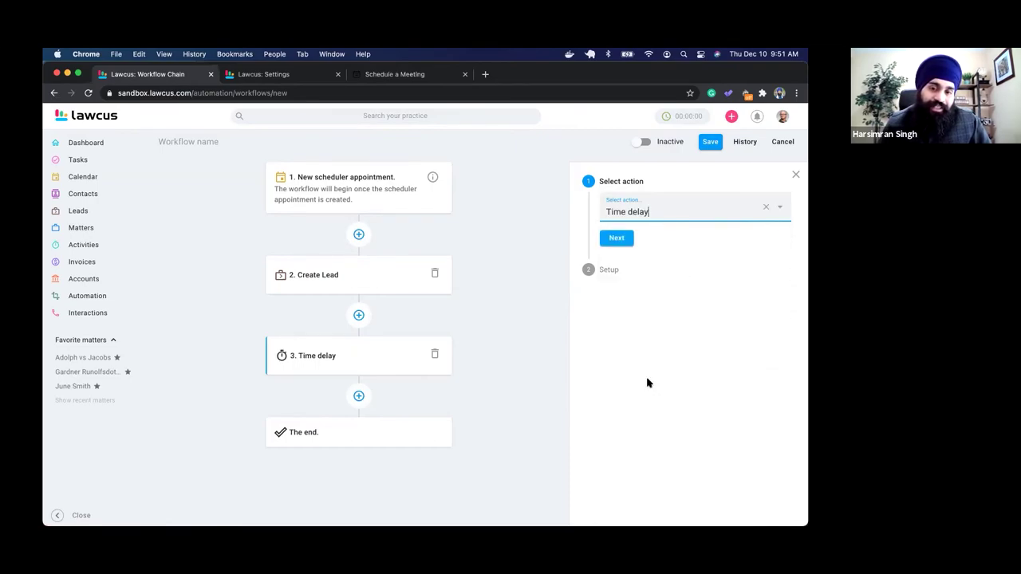
pyautogui.click(616, 239)
# - Configure the time delay to wait for a set amount of time of 3 days
pyautogui.click(629, 306)
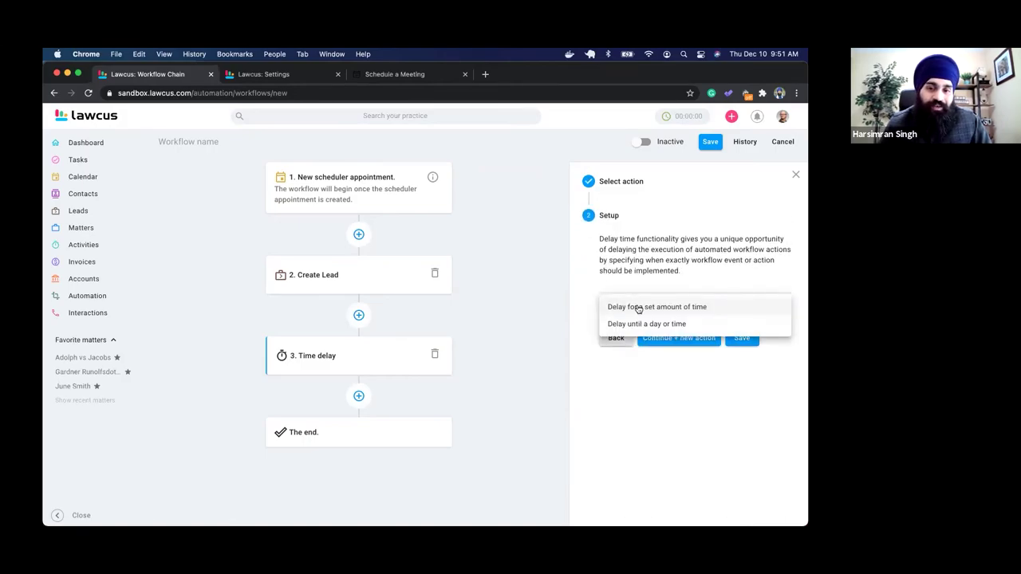
pyautogui.click(651, 311)
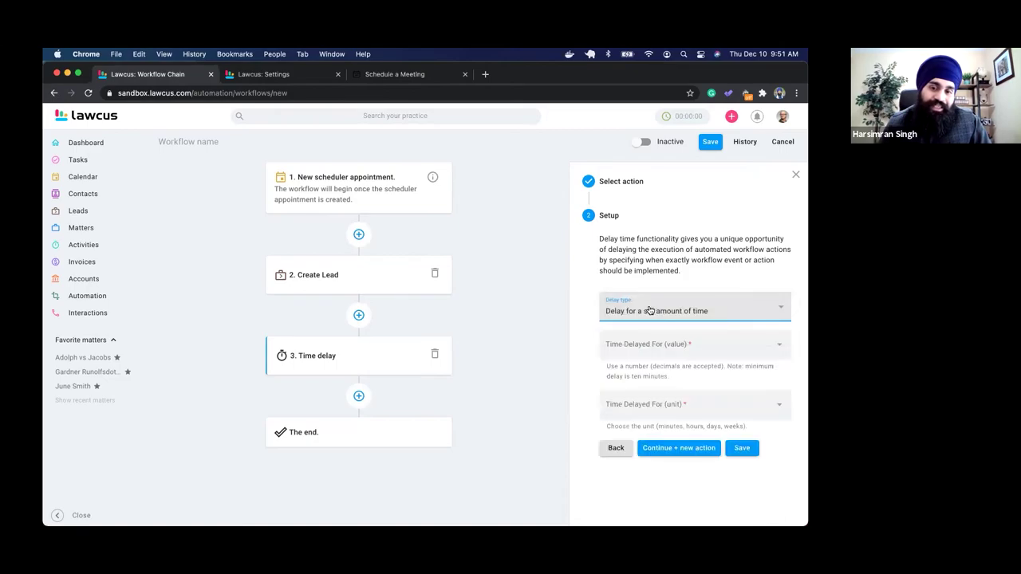
pyautogui.click(672, 346)
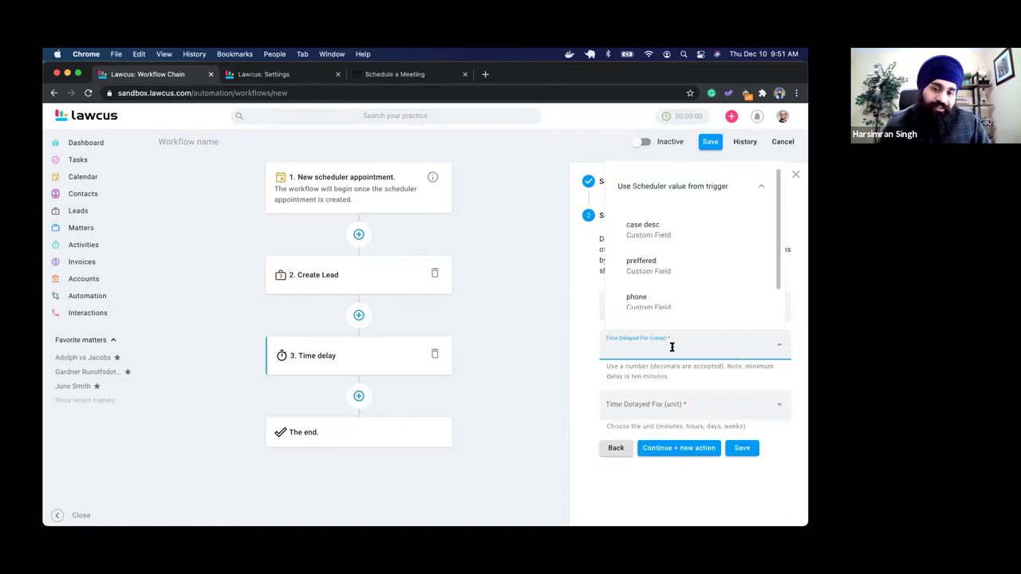
pyautogui.click(587, 346)
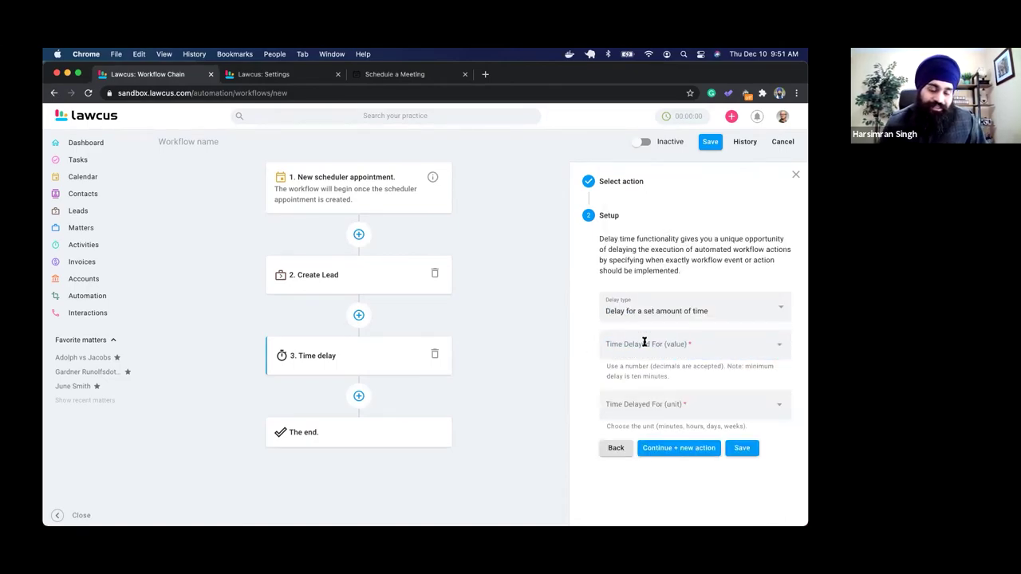
pyautogui.click(657, 350)
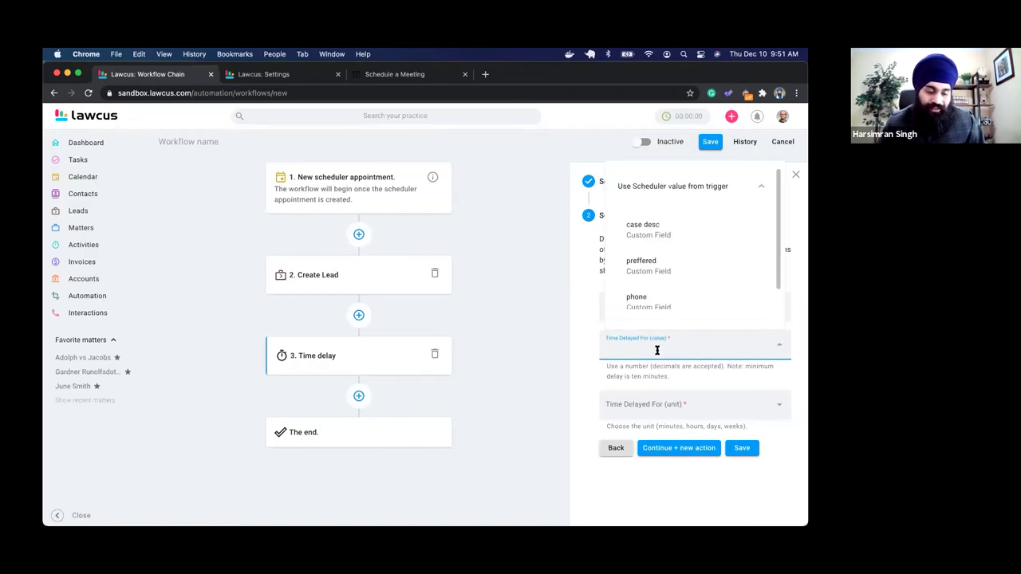
pyautogui.write('3')
pyautogui.click(646, 408)
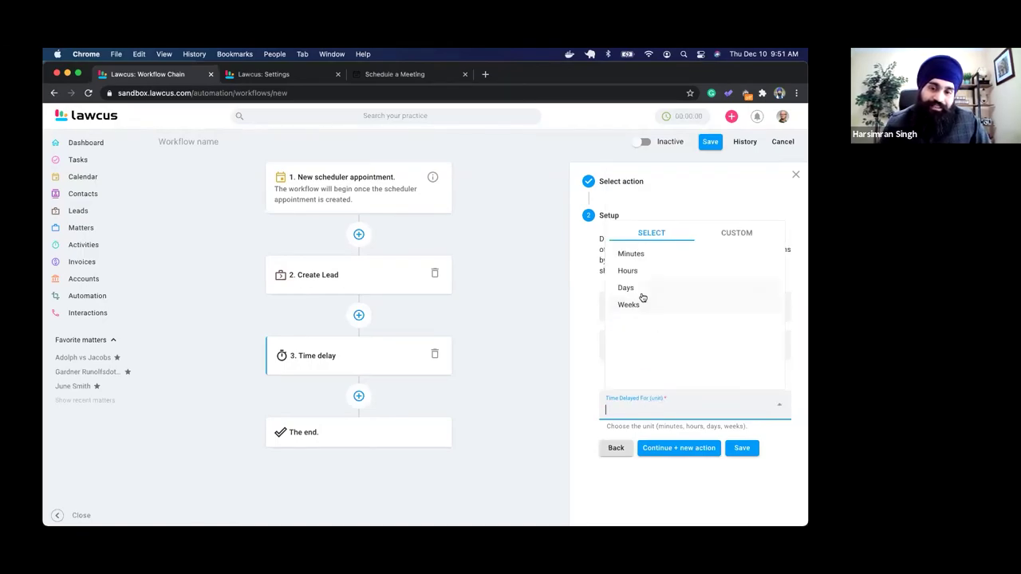
pyautogui.click(642, 294)
pyautogui.click(588, 326)
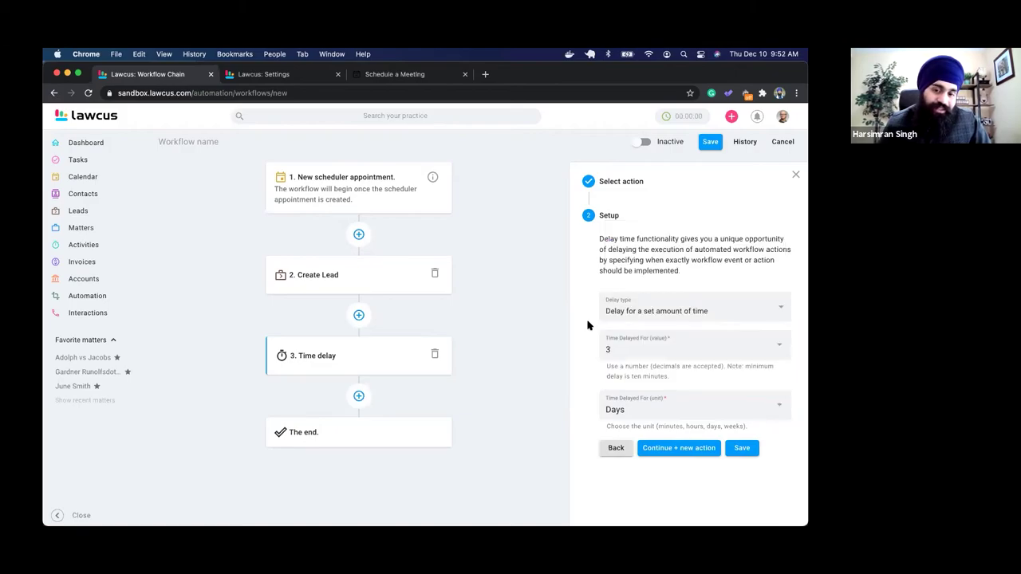
# - Change the delay type to Delay until a day or time, set to Monday at 01:00 PM
pyautogui.click(667, 317)
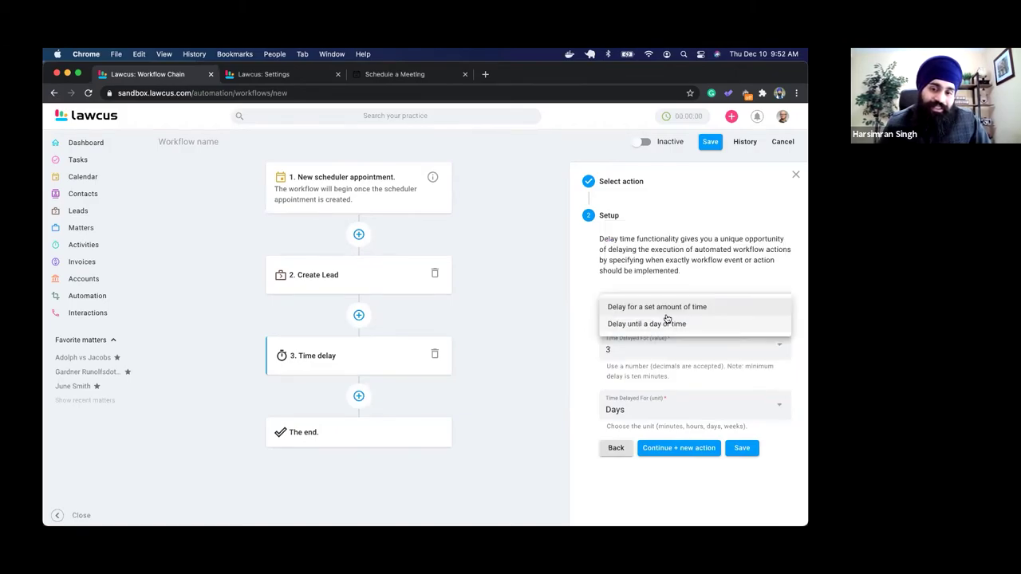
pyautogui.click(647, 325)
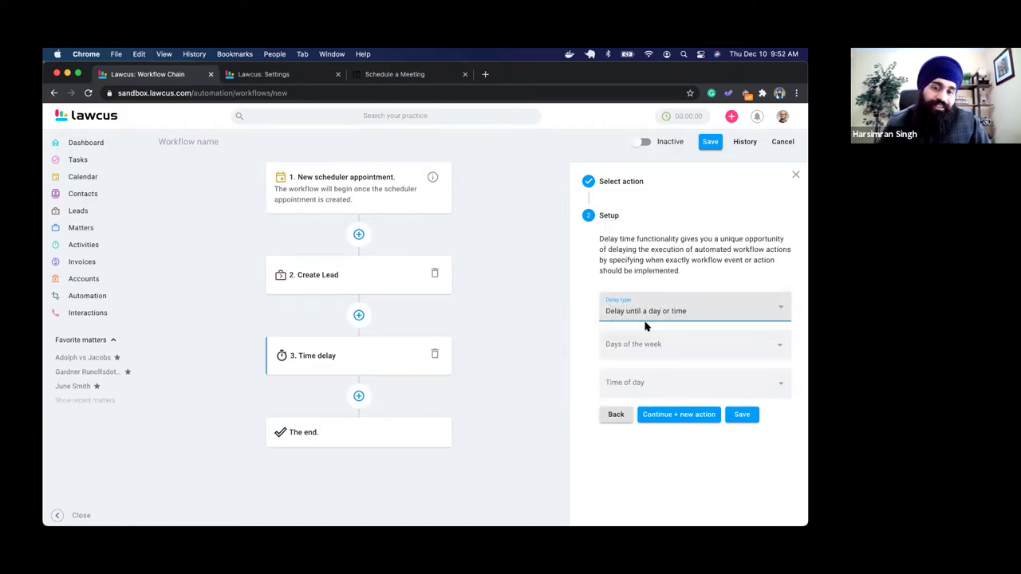
pyautogui.click(667, 349)
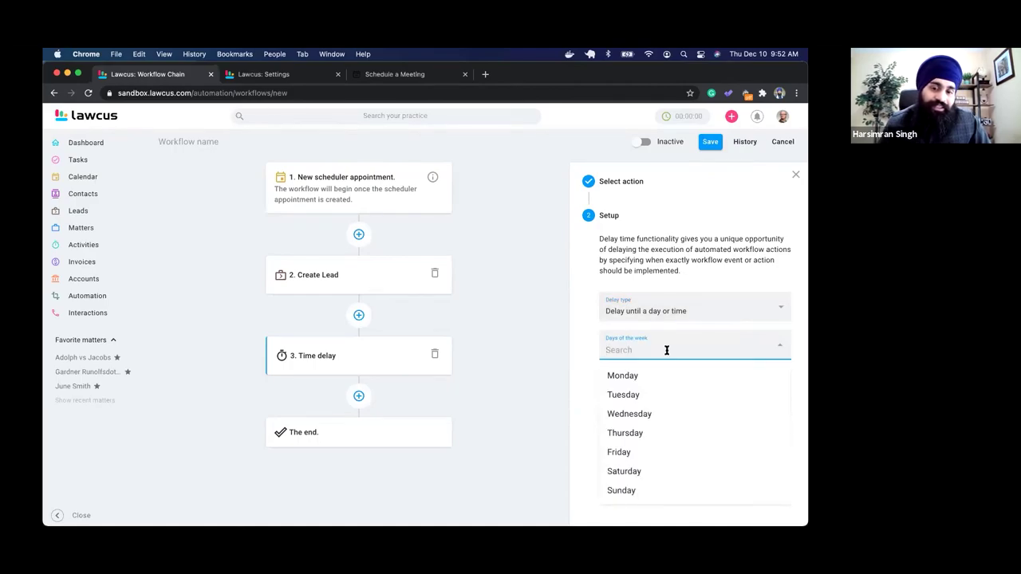
pyautogui.click(639, 375)
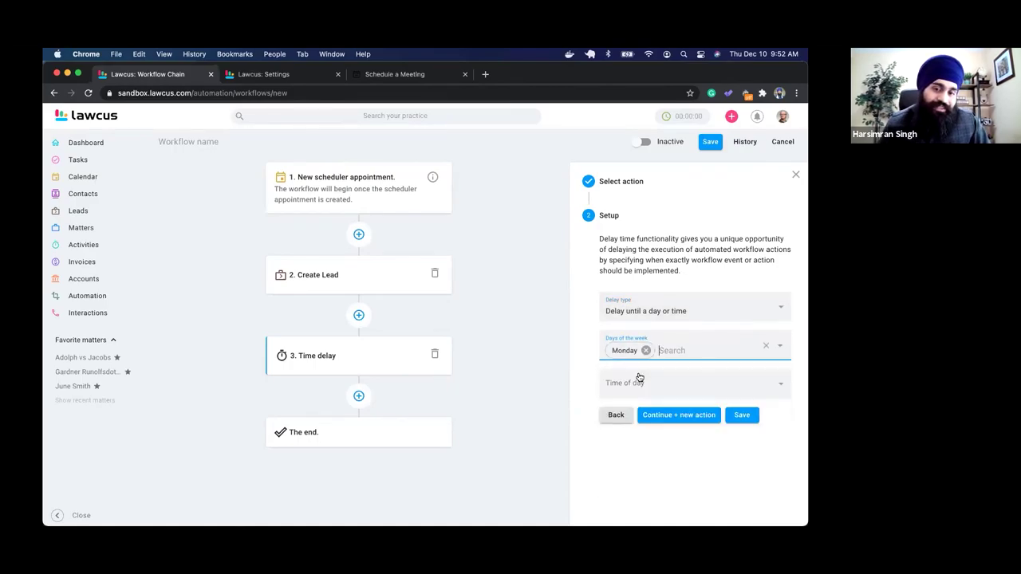
pyautogui.click(661, 389)
pyautogui.scroll(-5, 654, 423)
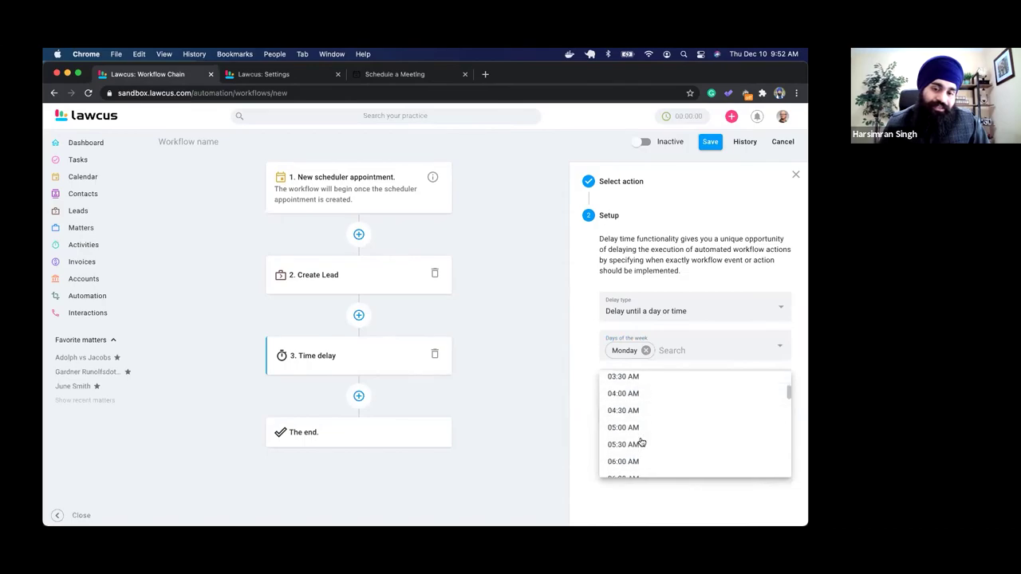
pyautogui.scroll(-5, 640, 441)
pyautogui.click(636, 424)
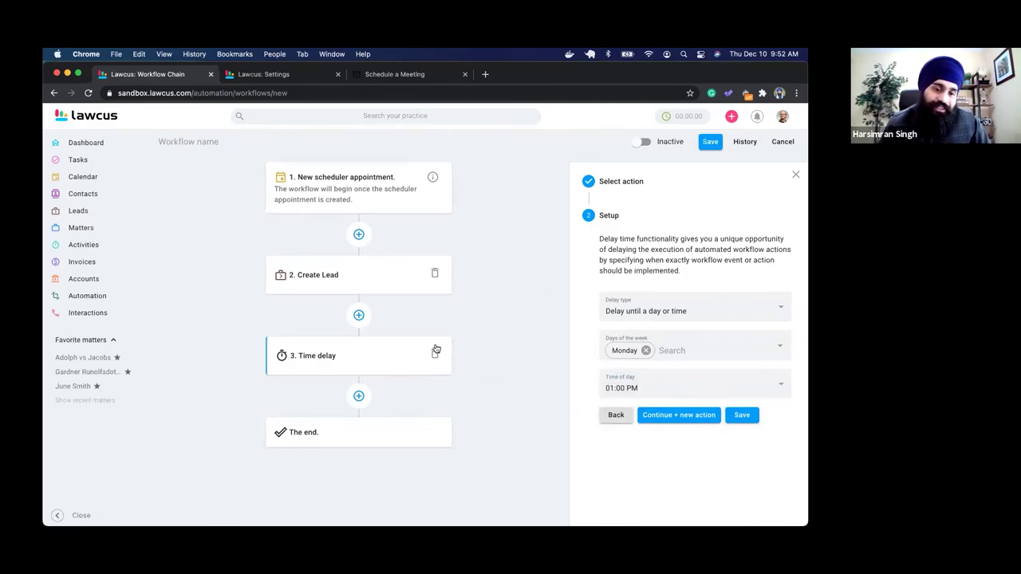
# - Add a Send SMS action as the fourth workflow step, after the time delay, and proceed to its setup
pyautogui.click(358, 396)
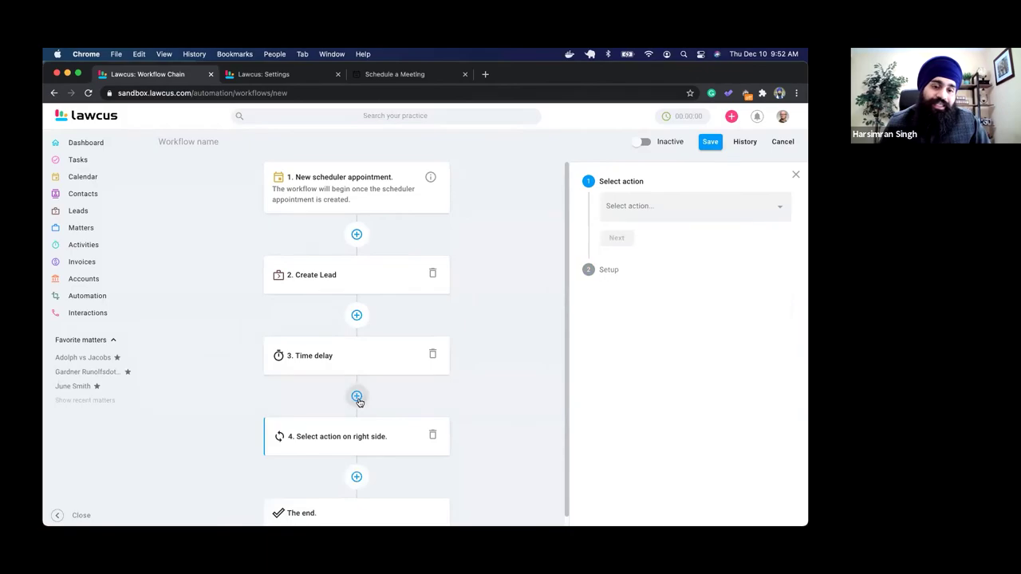
pyautogui.click(681, 221)
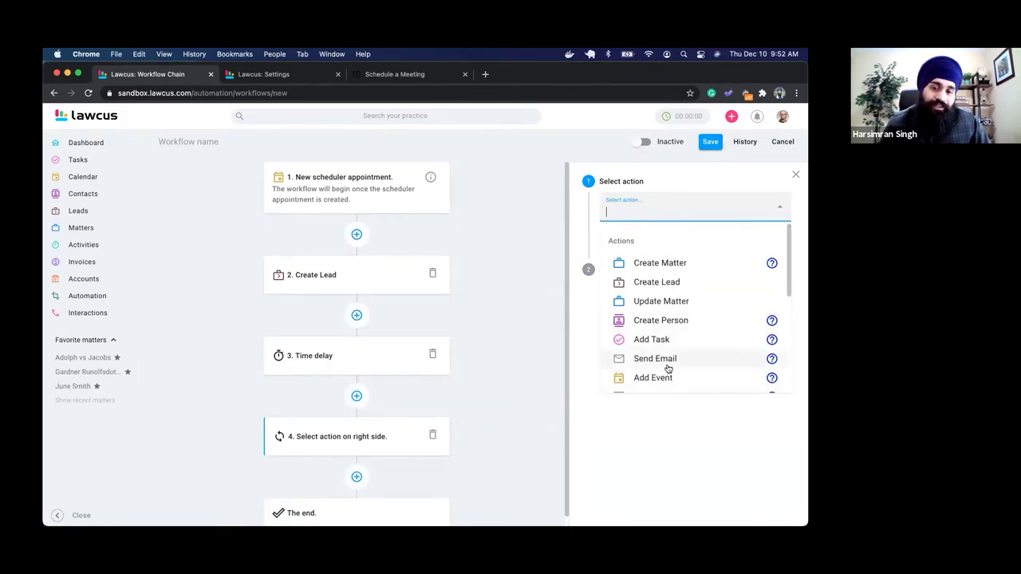
pyautogui.scroll(-2, 668, 368)
pyautogui.click(654, 333)
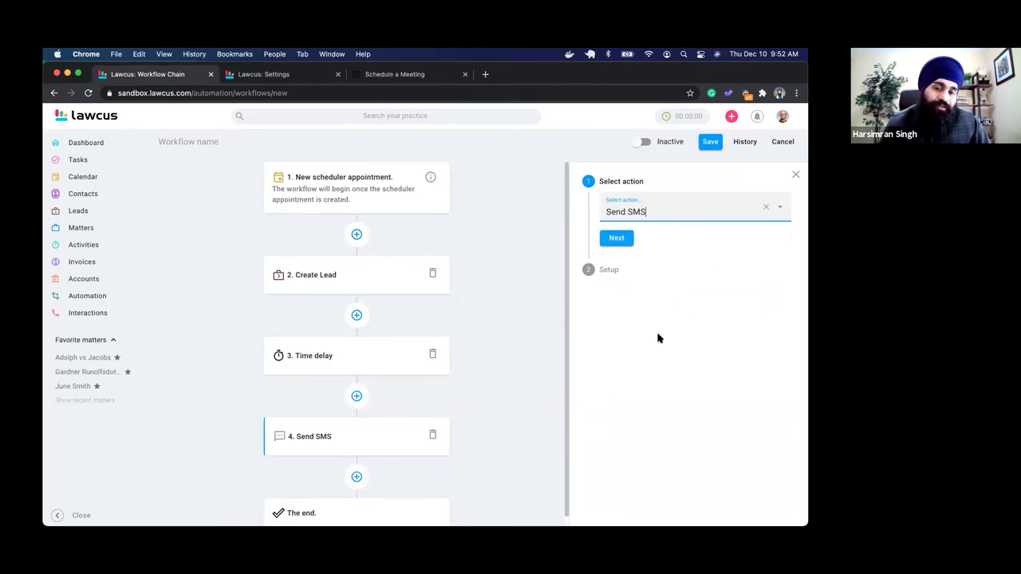
pyautogui.click(617, 239)
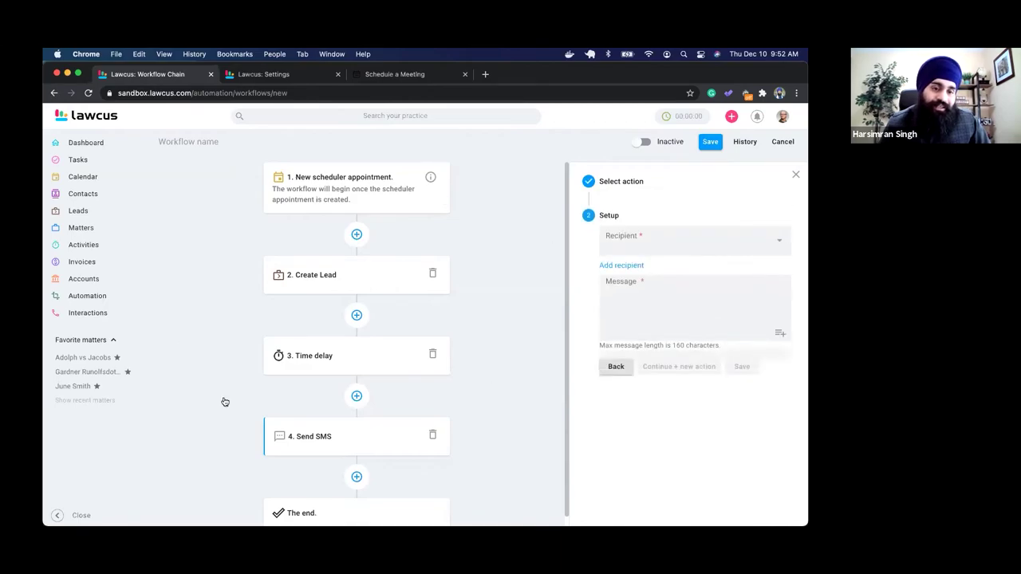
# - Review the workflow's trigger setup and the "preffered" dropdown custom field in the 30-min Meeting's scheduler settings
pyautogui.click(348, 184)
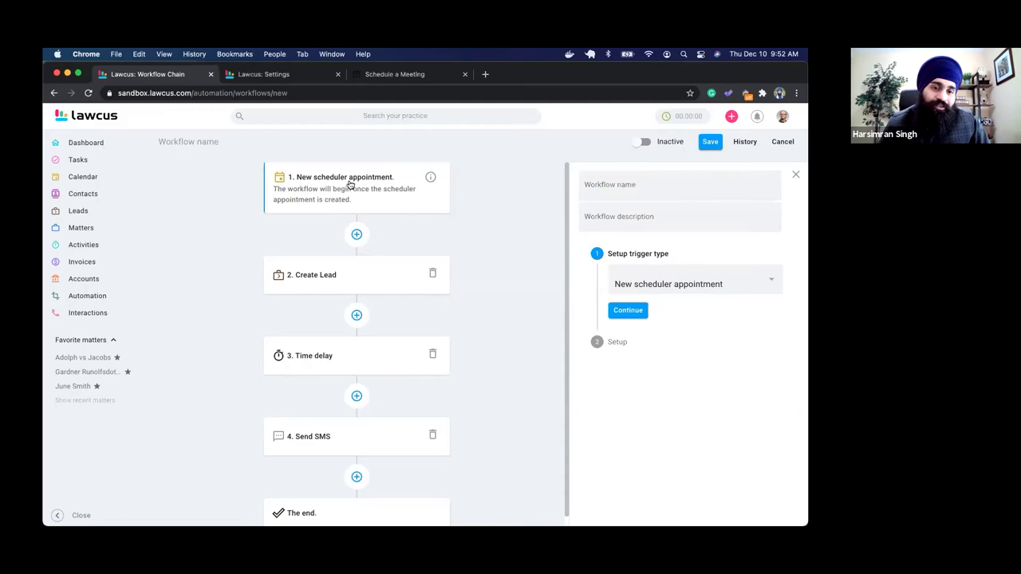
pyautogui.click(272, 76)
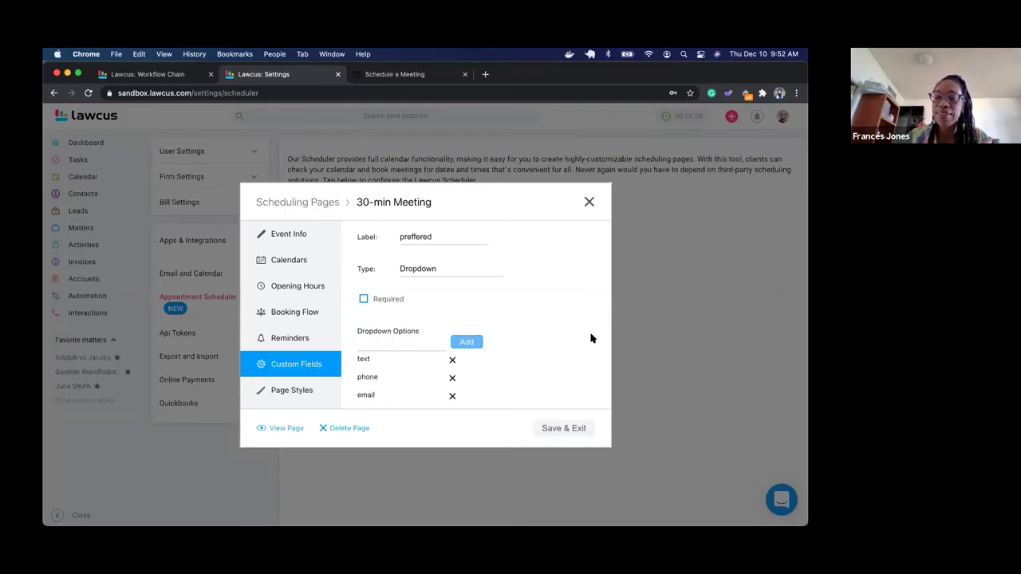
pyautogui.scroll(-1, 576, 333)
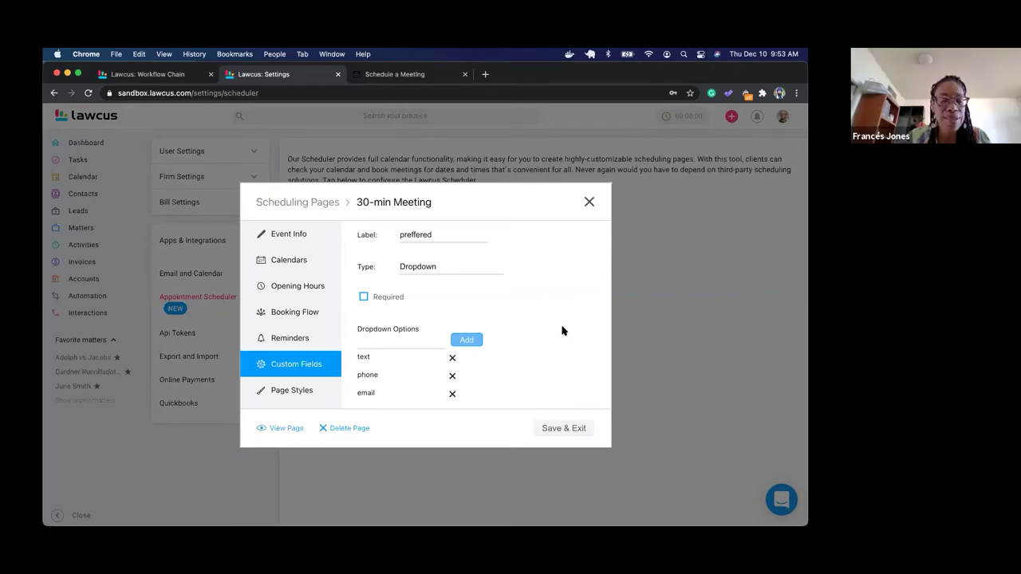
pyautogui.scroll(-1, 562, 330)
pyautogui.scroll(-2, 563, 330)
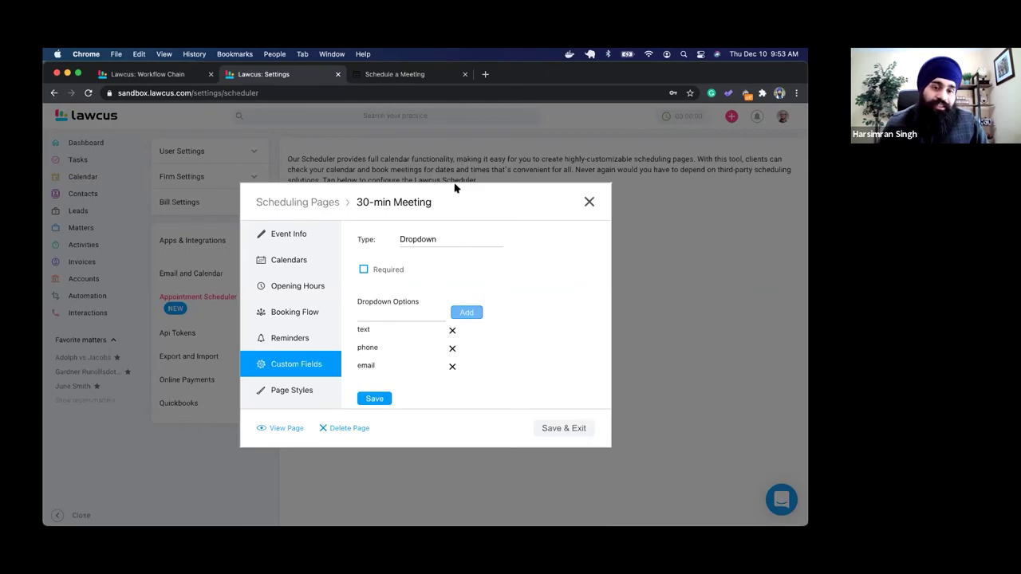
# - Close the 30-min Meeting scheduler settings and discard the unsaved workflow triggered by a new scheduler appointment
pyautogui.click(589, 201)
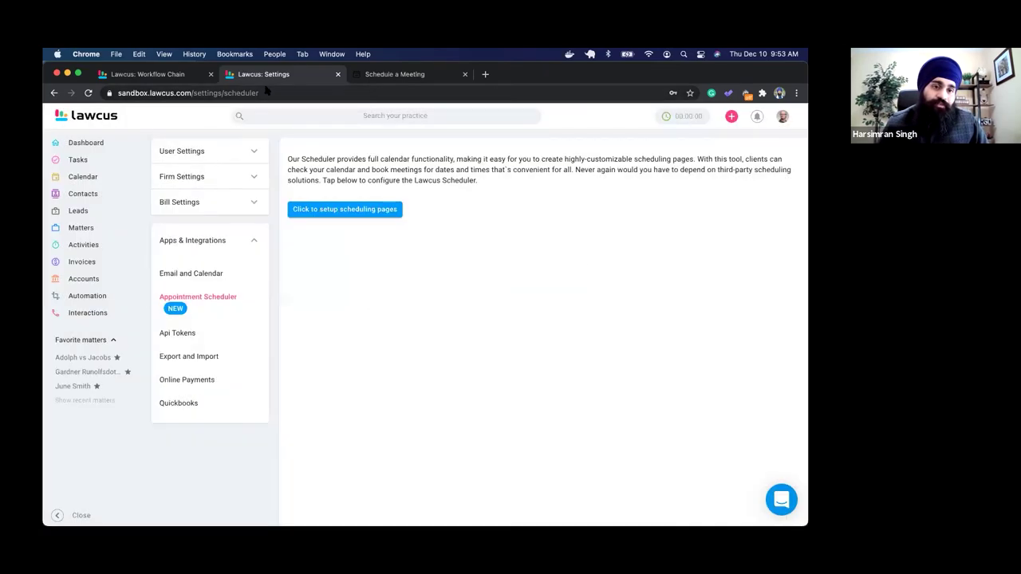
pyautogui.click(187, 73)
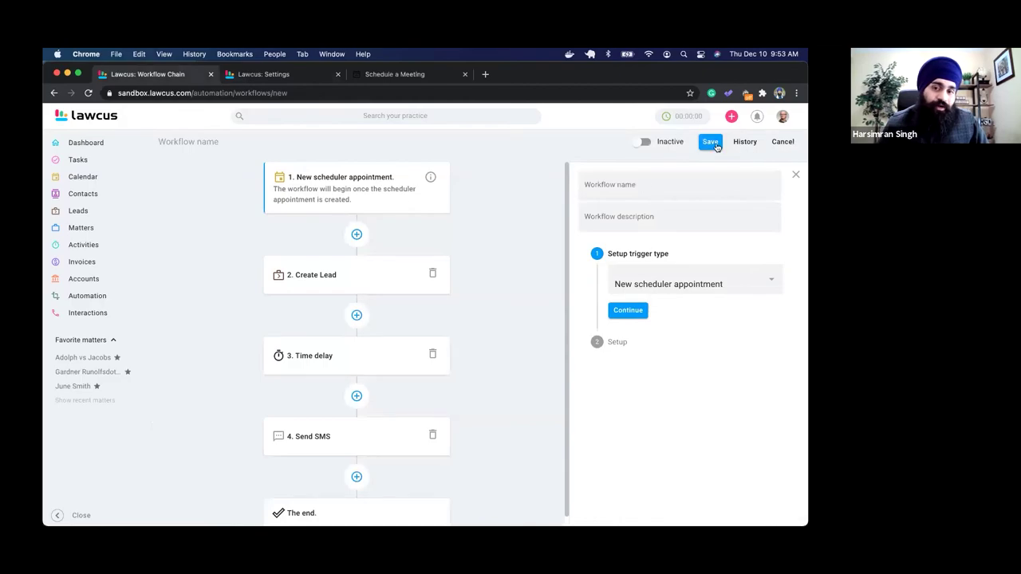
pyautogui.click(782, 142)
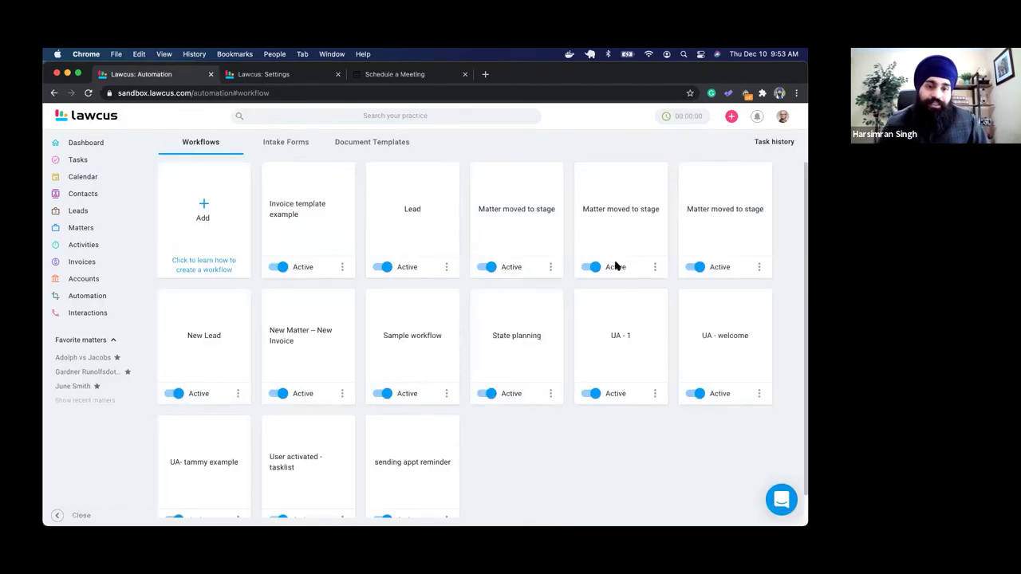
# - Review the questions of the Contact us webinar intake form in its editor and in its client-facing view
pyautogui.scroll(-1, 556, 319)
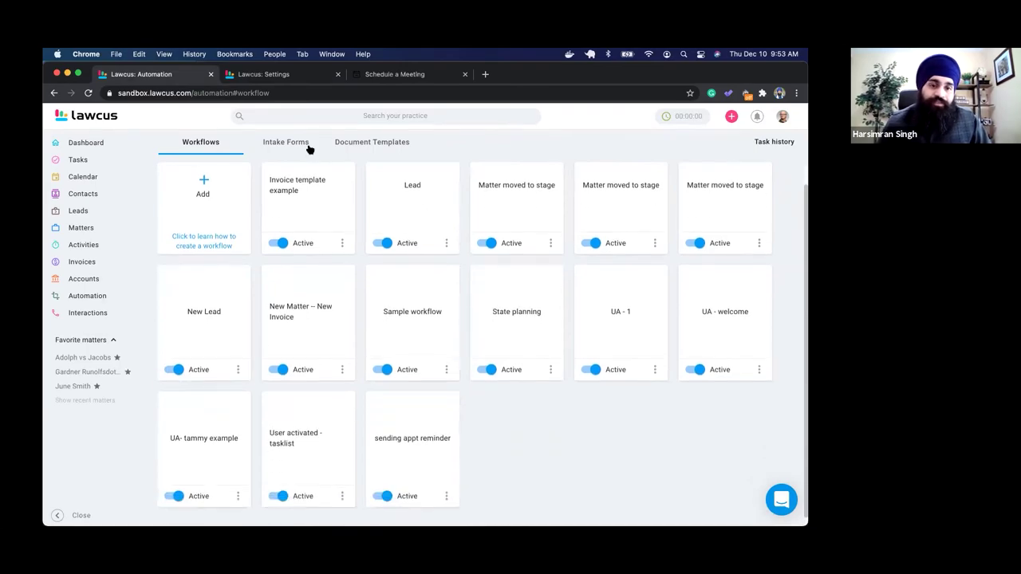
pyautogui.click(308, 146)
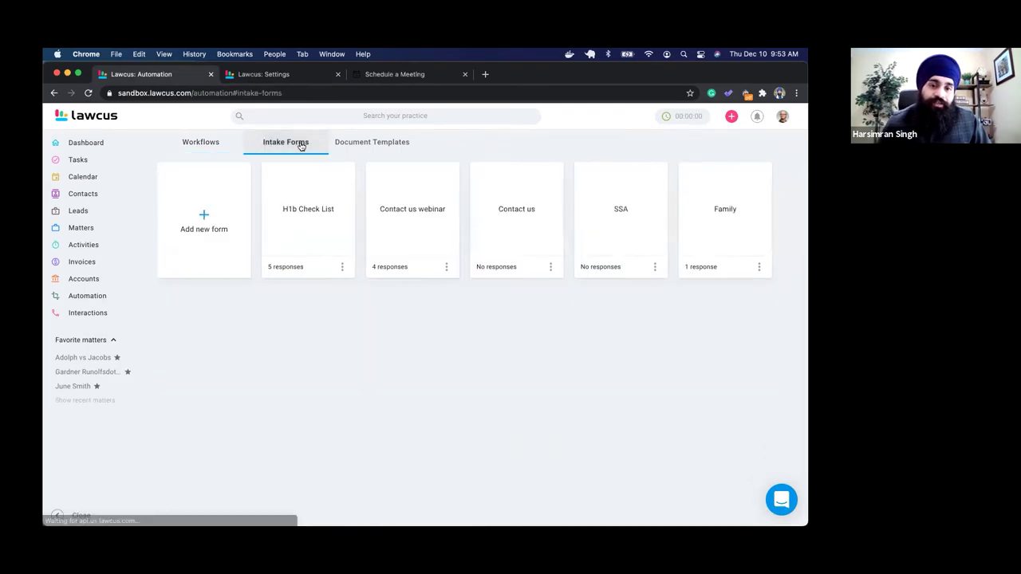
pyautogui.click(417, 216)
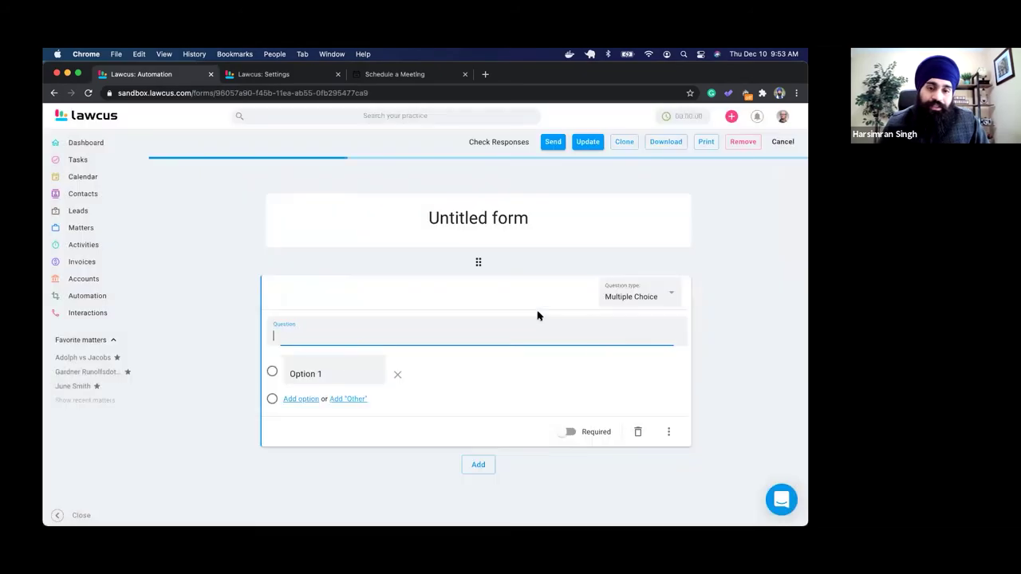
pyautogui.scroll(-3, 538, 316)
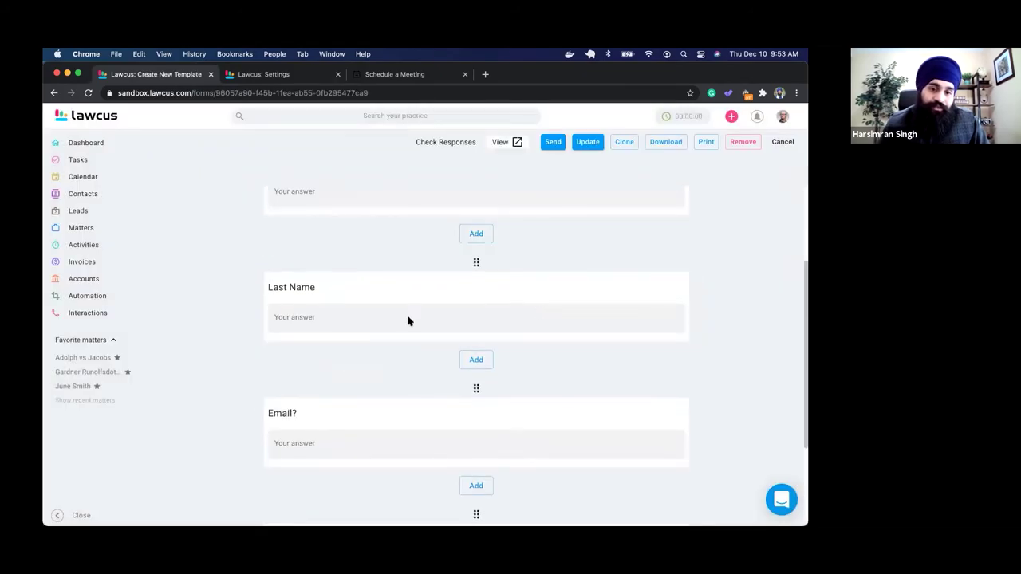
pyautogui.scroll(-3, 441, 342)
pyautogui.click(506, 145)
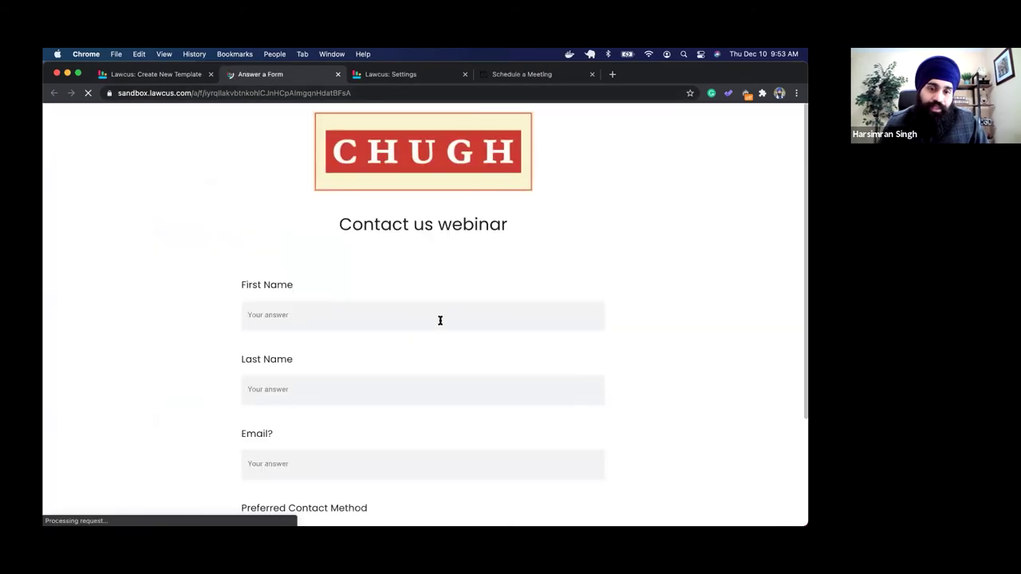
pyautogui.scroll(-2, 439, 321)
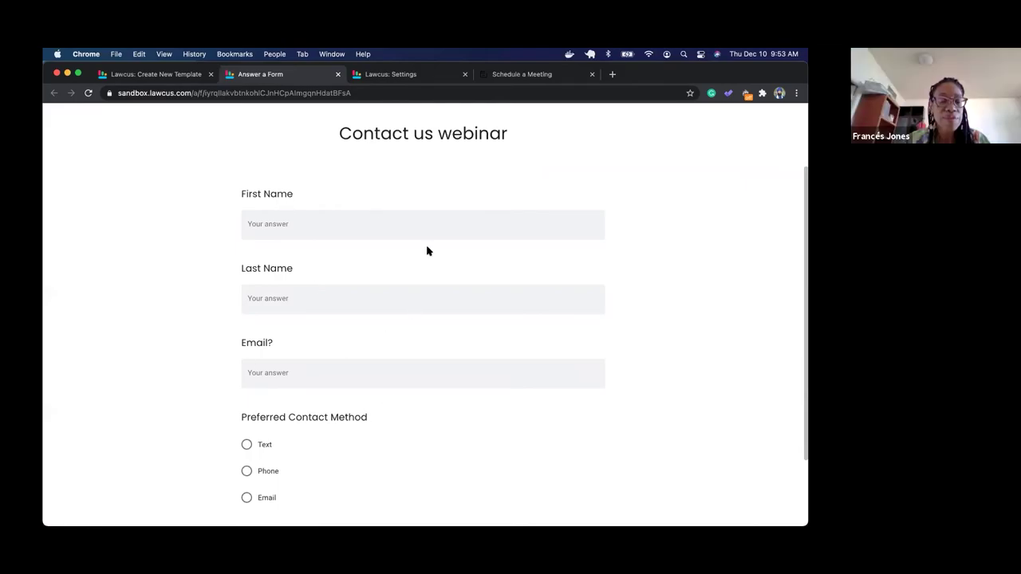
pyautogui.click(152, 80)
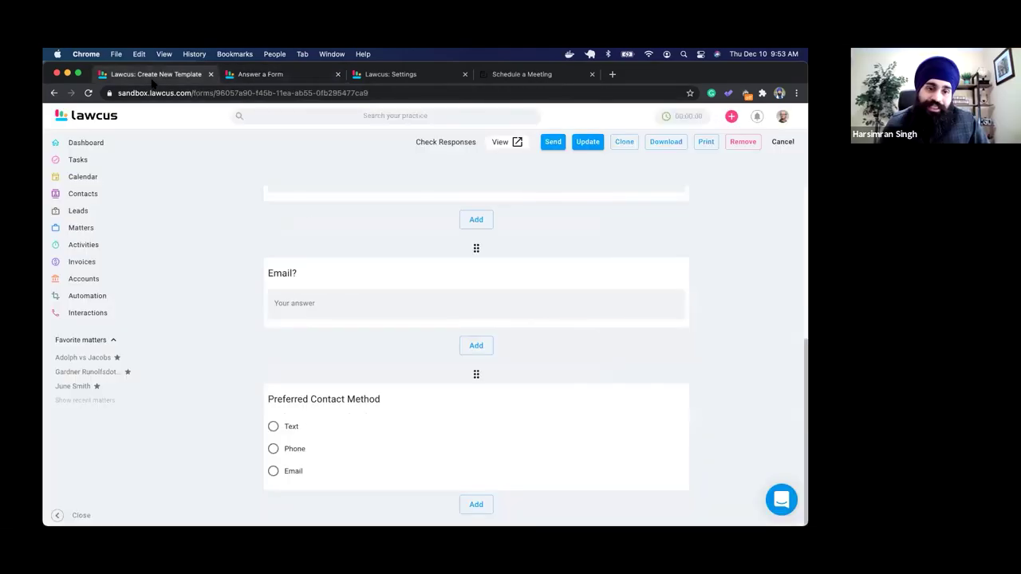
pyautogui.click(86, 296)
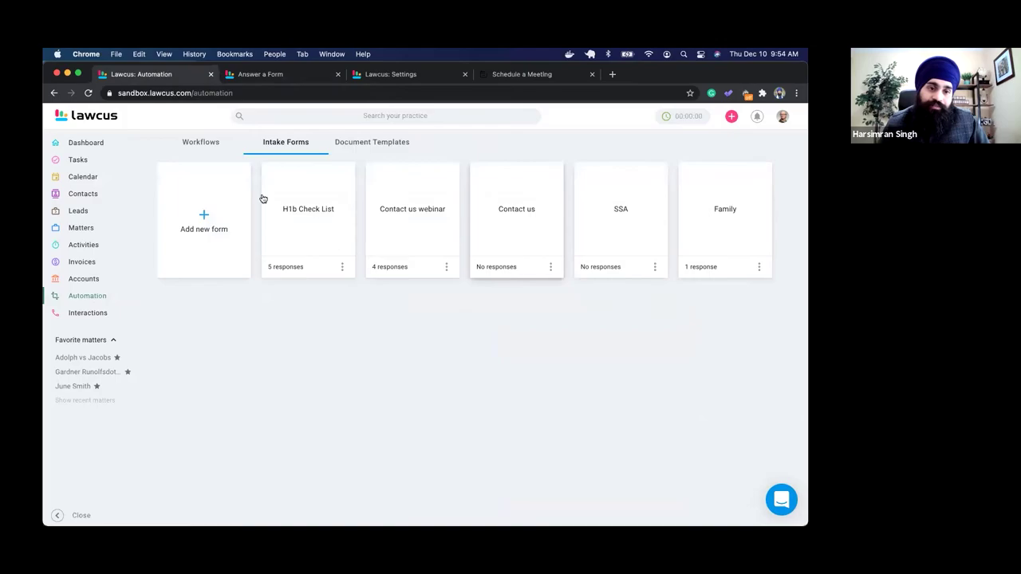
pyautogui.click(209, 217)
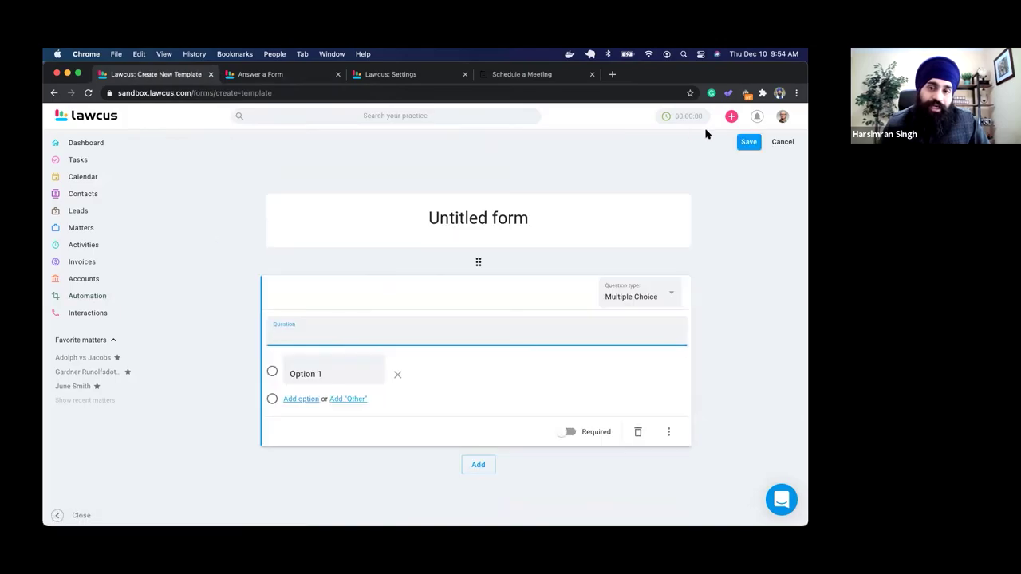
pyautogui.click(782, 148)
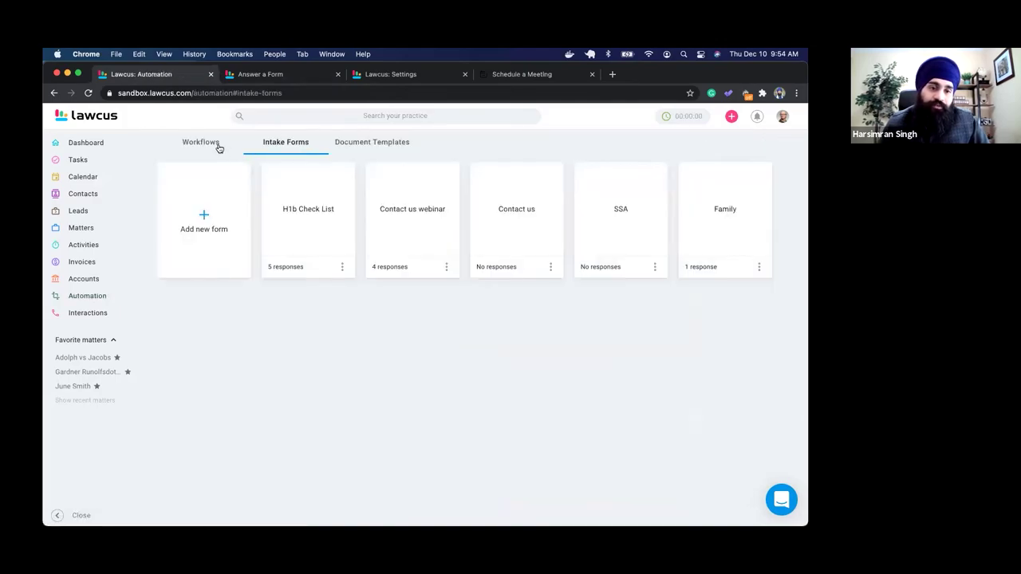
# - Start a new workflow triggered when the Contact us webinar intake form is submitted, and proceed to its first action
pyautogui.click(214, 142)
pyautogui.click(217, 209)
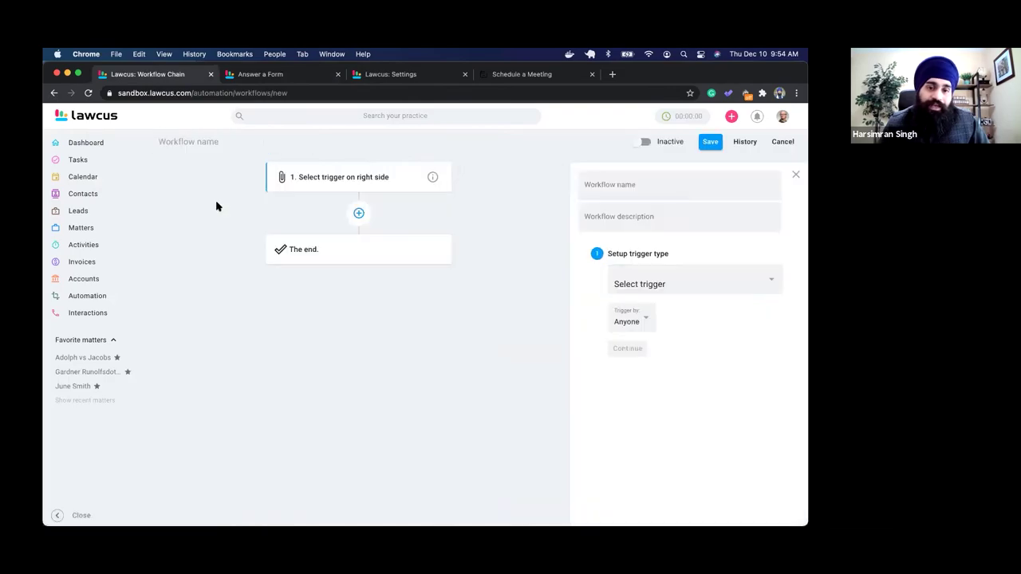
pyautogui.click(629, 283)
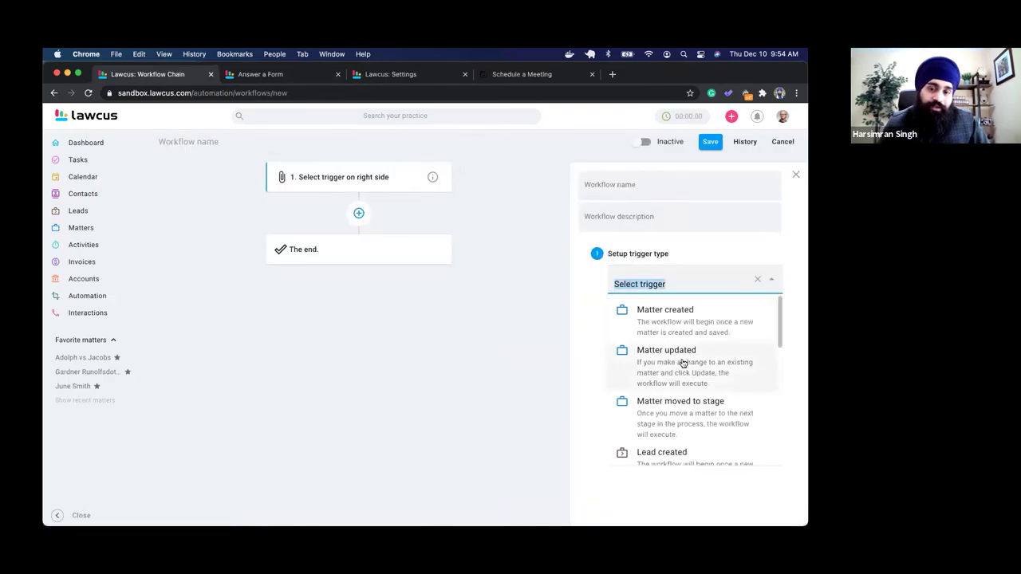
pyautogui.scroll(-5, 686, 367)
pyautogui.scroll(-2, 690, 373)
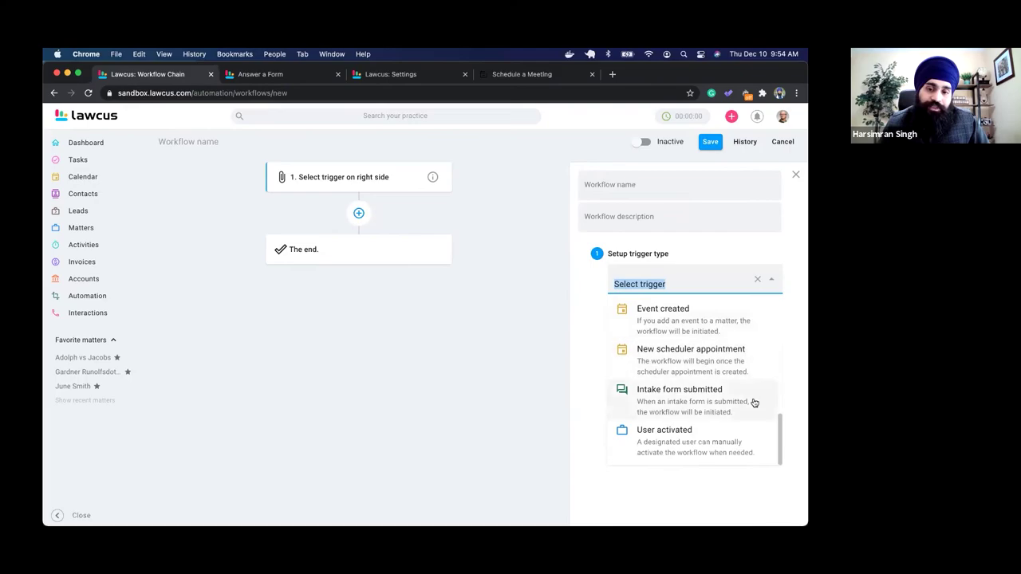
pyautogui.click(684, 395)
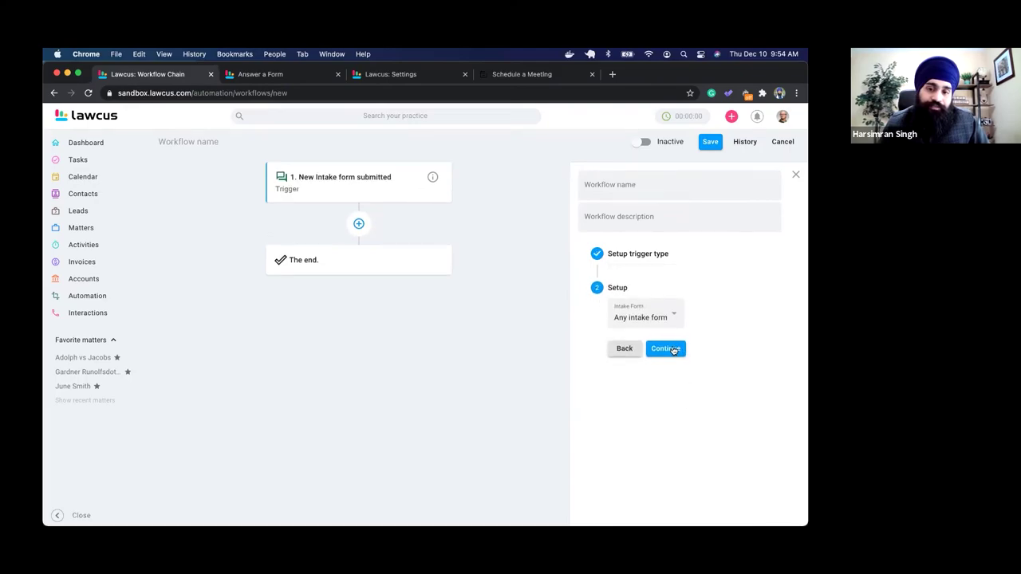
pyautogui.click(646, 319)
pyautogui.click(651, 351)
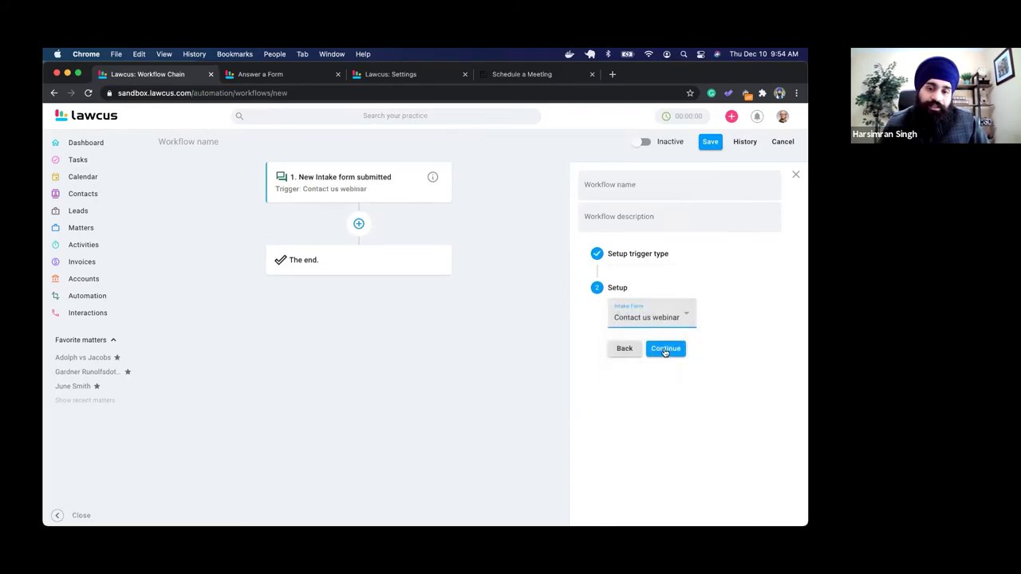
pyautogui.click(663, 352)
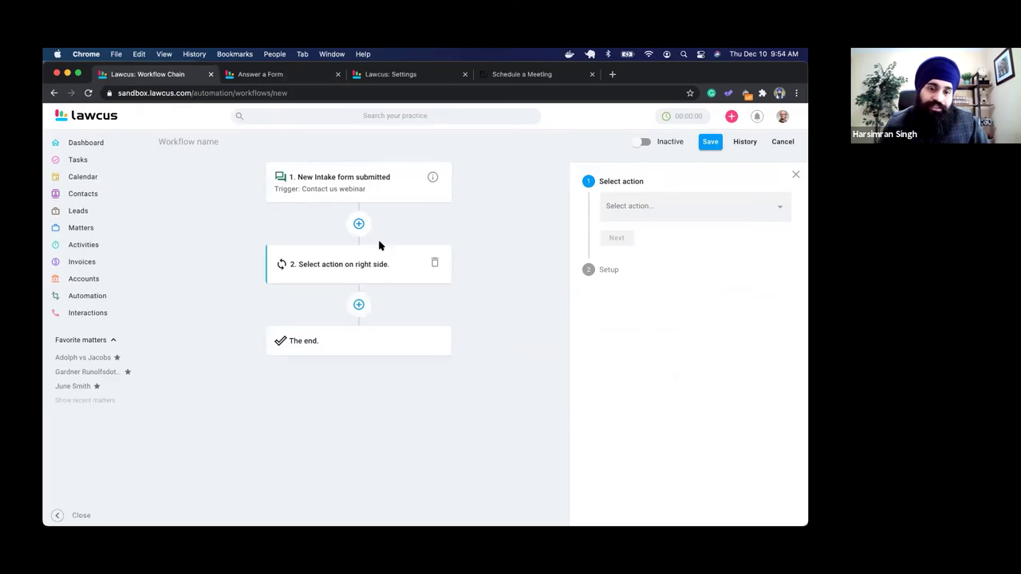
# - Choose Send Email as the workflow's action after the intake form trigger
pyautogui.click(641, 214)
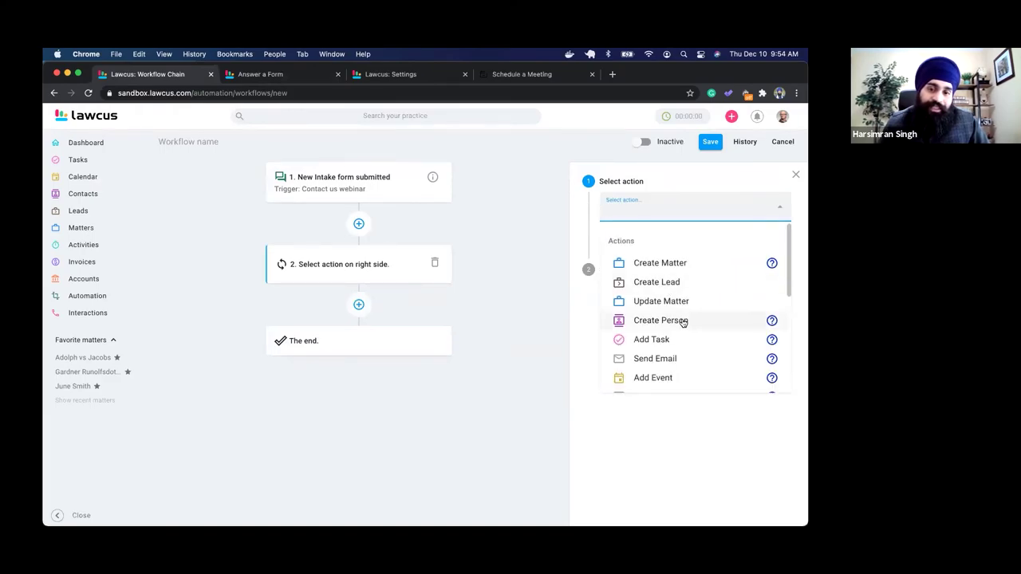
pyautogui.scroll(-3, 682, 325)
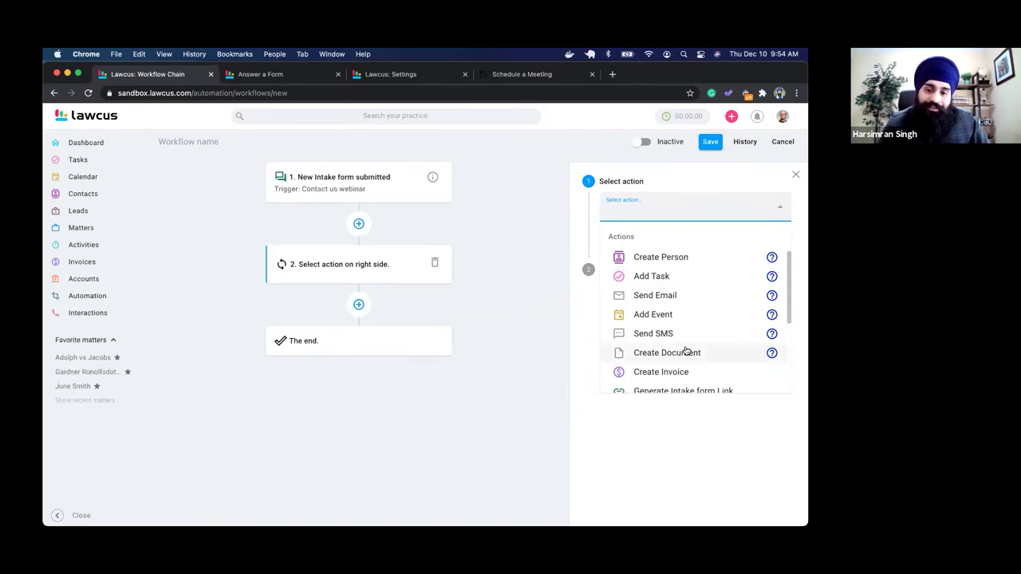
pyautogui.scroll(-1, 684, 351)
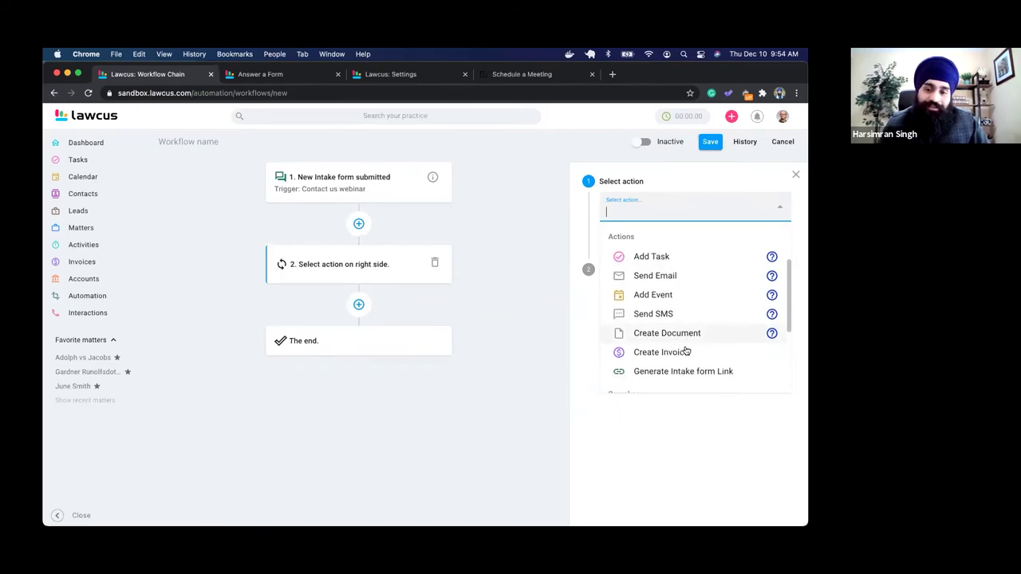
pyautogui.click(654, 276)
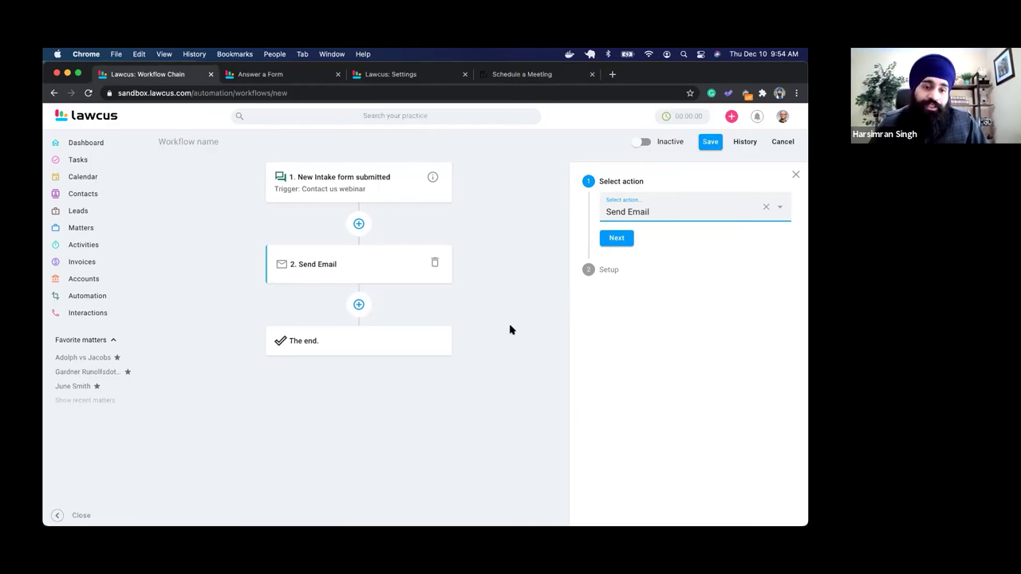
# - Insert a Logic Condition between the intake form trigger and the Send Email action
pyautogui.click(358, 224)
pyautogui.click(650, 212)
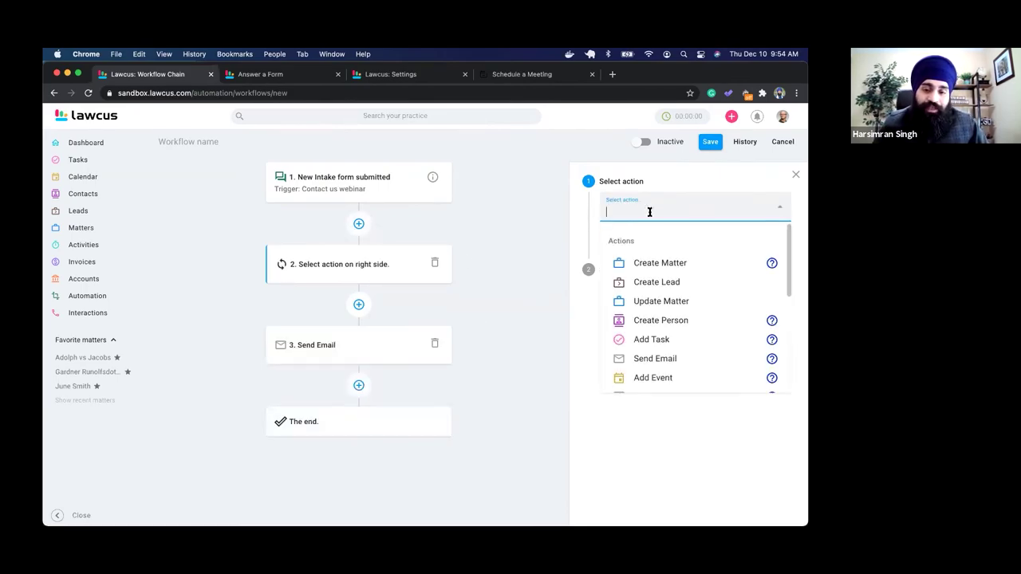
pyautogui.scroll(-2, 686, 327)
pyautogui.scroll(-4, 691, 333)
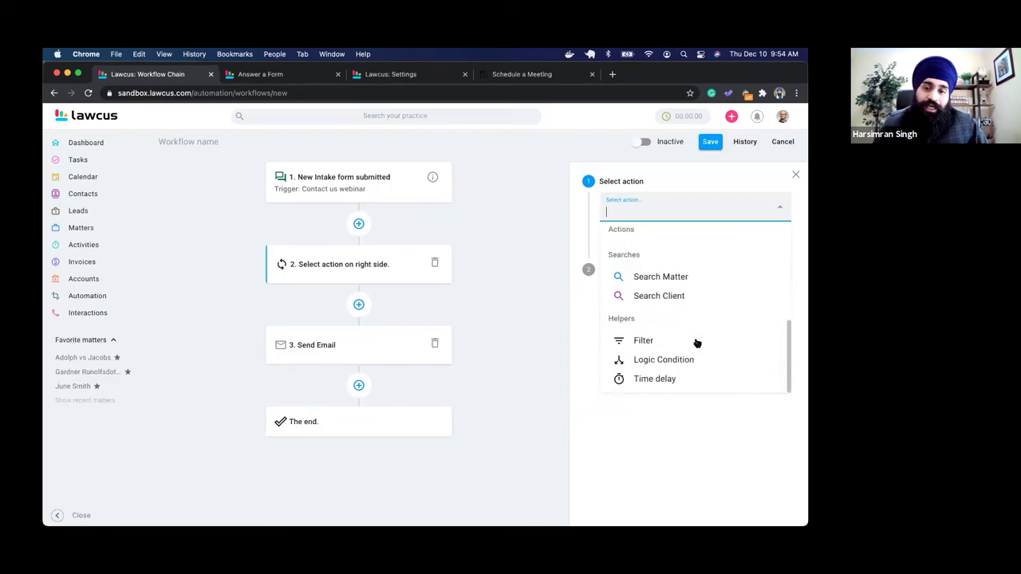
pyautogui.click(663, 359)
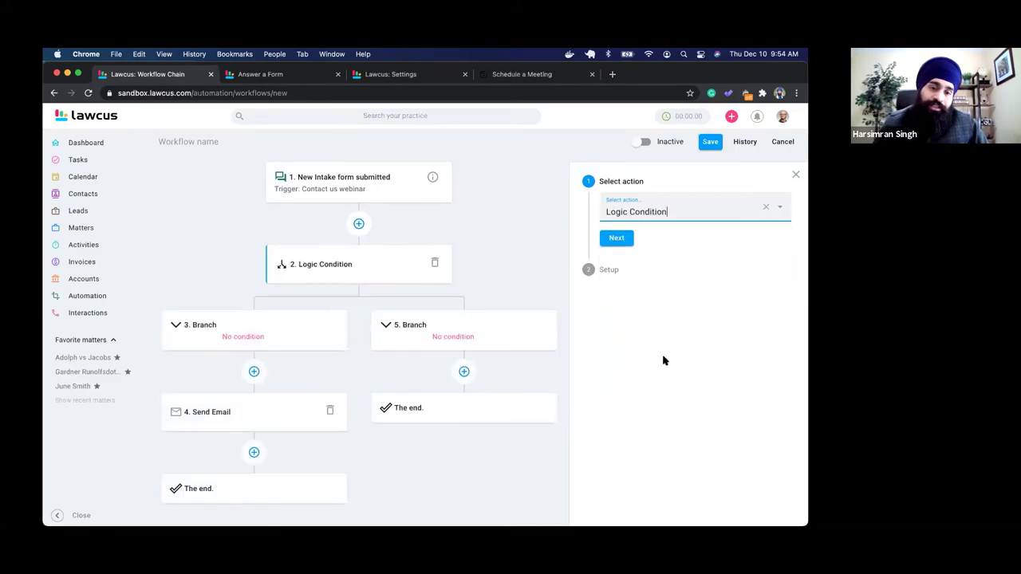
# - Open the condition setup of the branch containing Send Email, and discard the unsaved intake form workflow
pyautogui.click(246, 335)
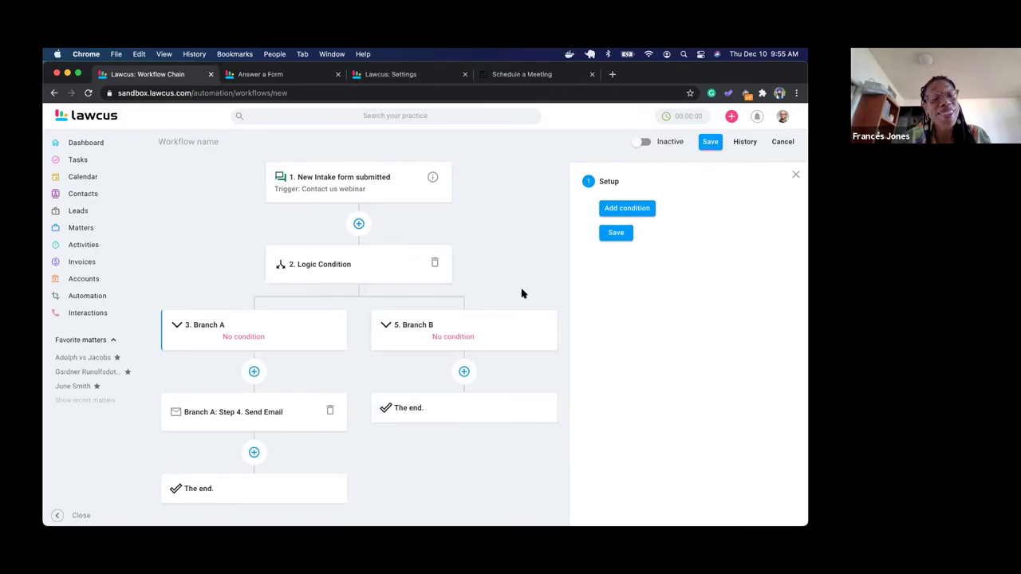
pyautogui.click(781, 144)
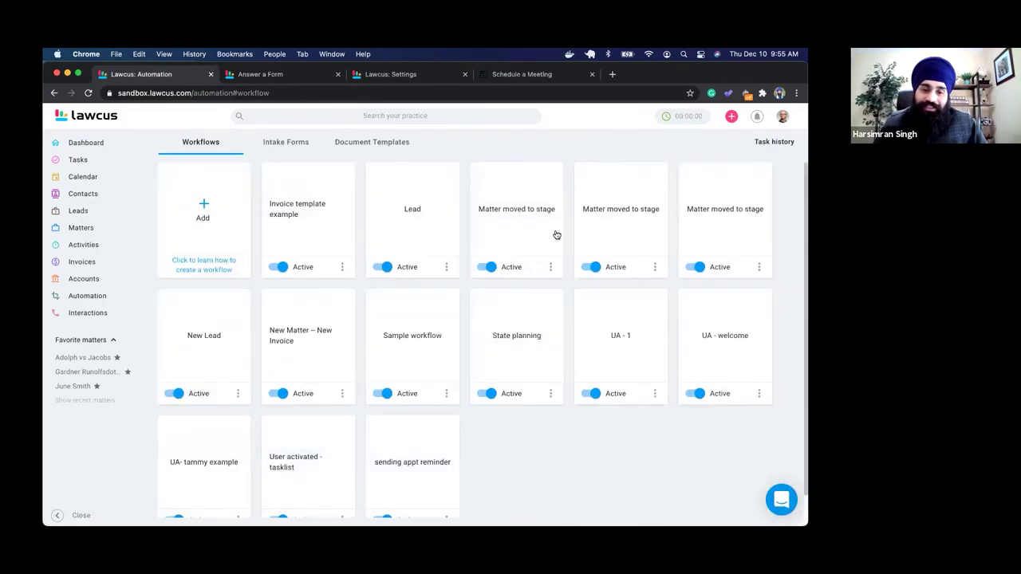